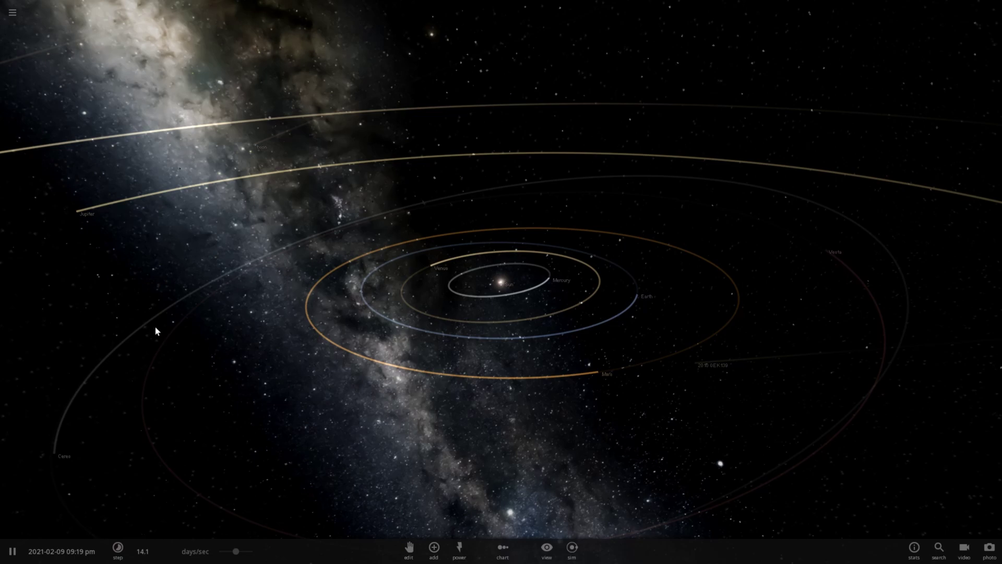
# Load the saved sim 'Performance simulation no kuiper belt' from My Sims
pyautogui.moveTo(181, 321); pyautogui.dragTo(232, 325)
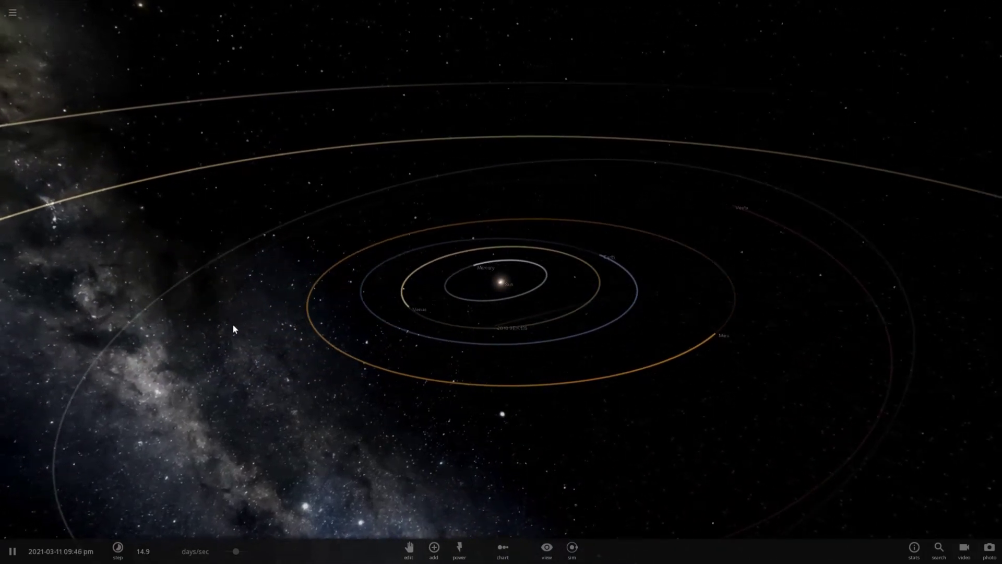
pyautogui.moveTo(564, 355); pyautogui.dragTo(512, 355)
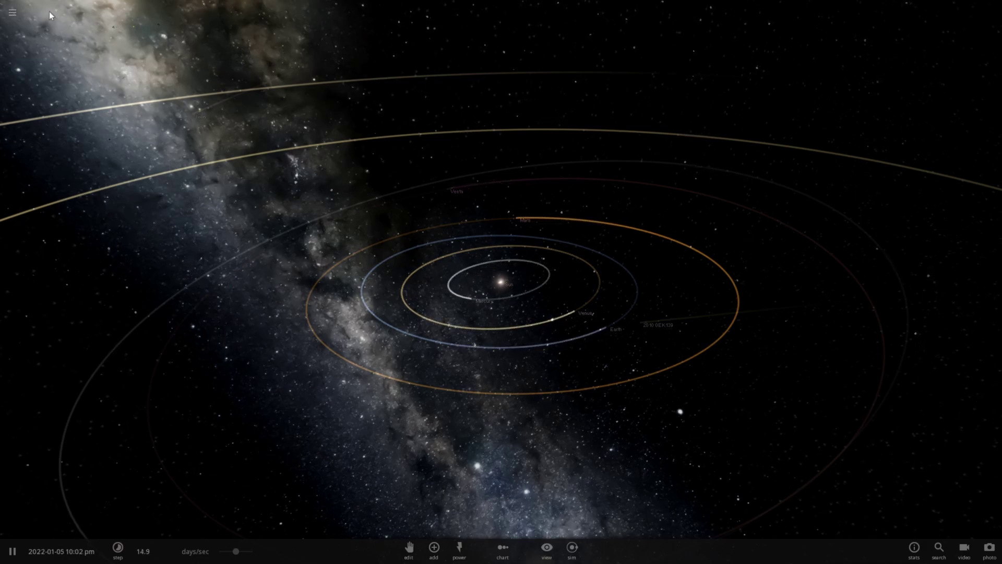
pyautogui.click(14, 13)
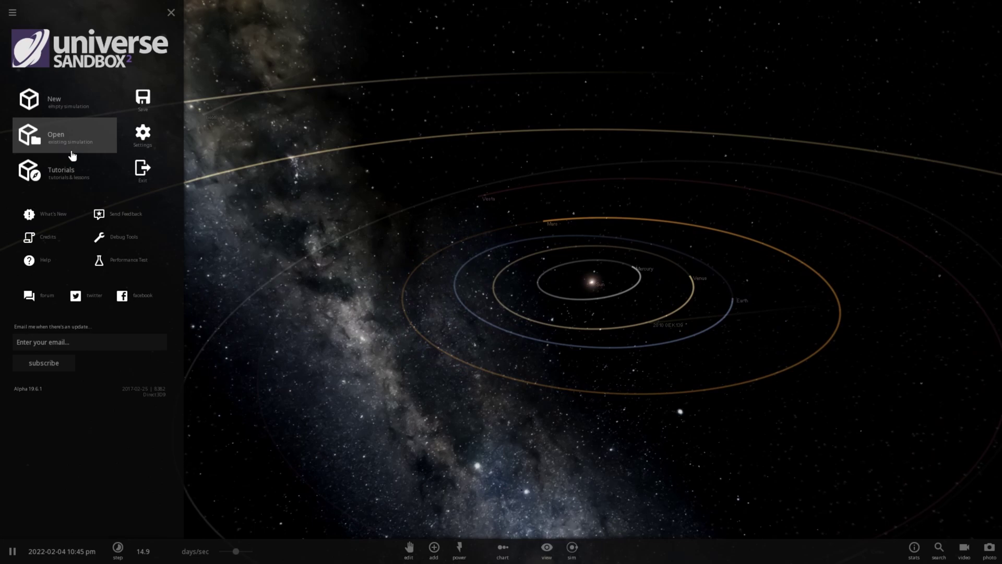
pyautogui.click(71, 147)
pyautogui.click(268, 55)
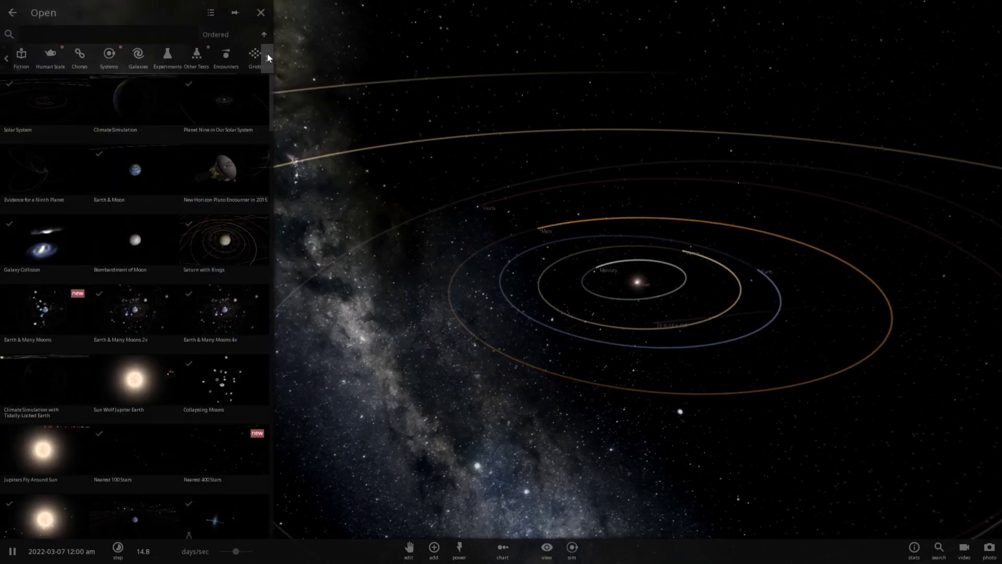
pyautogui.click(259, 60)
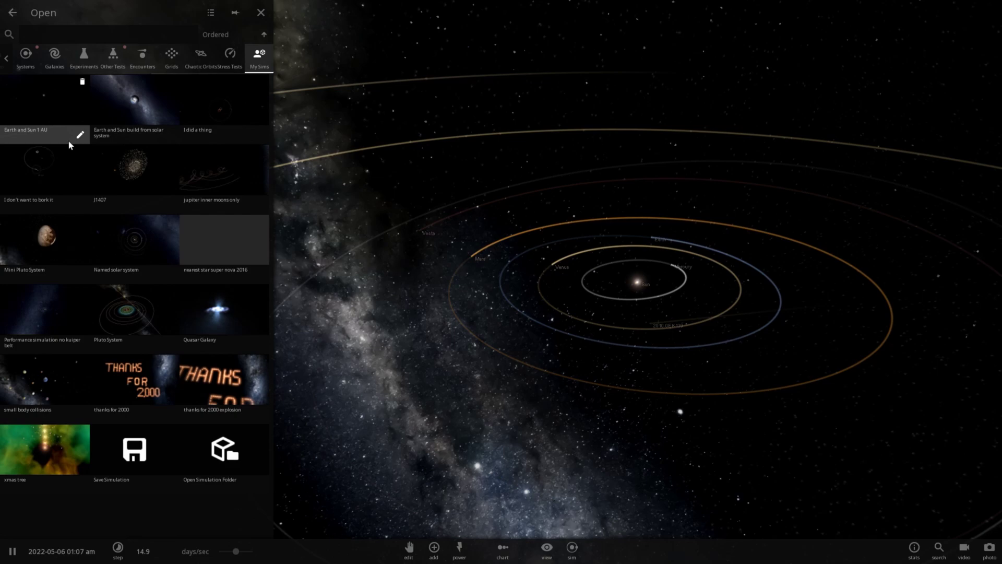
pyautogui.click(41, 314)
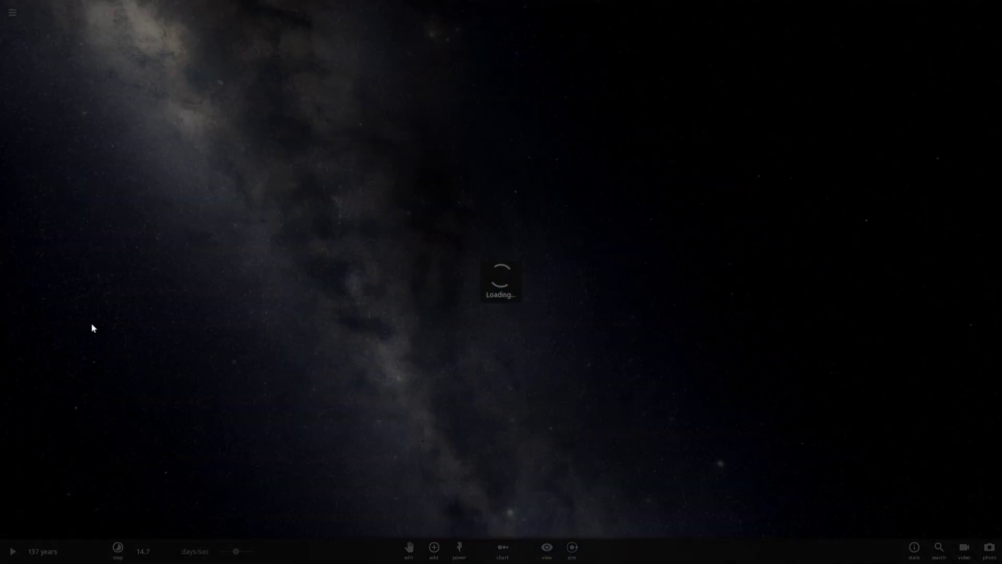
# Browse the Power sim actions, then zoom in and orbit close around the Sun
pyautogui.click(459, 550)
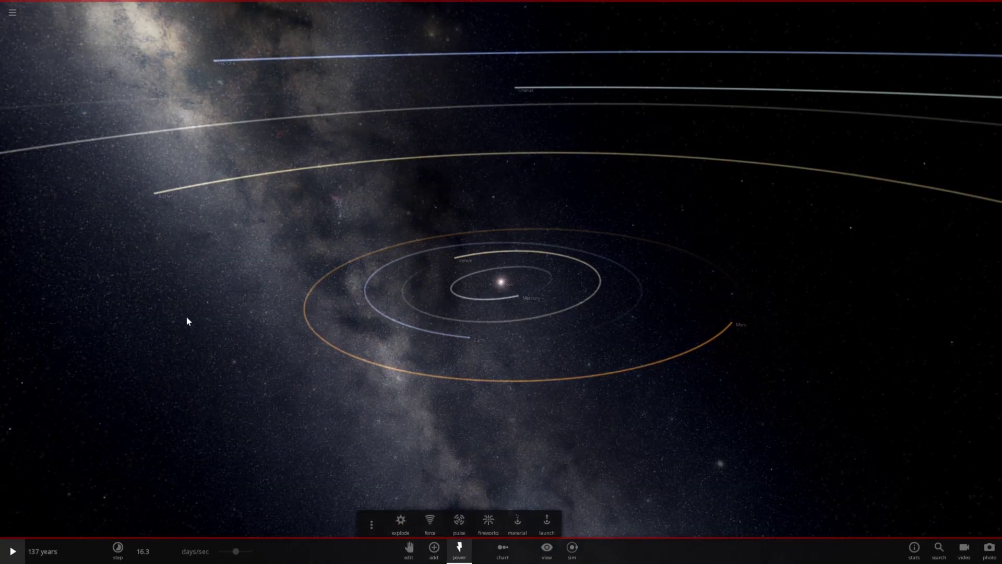
pyautogui.click(380, 527)
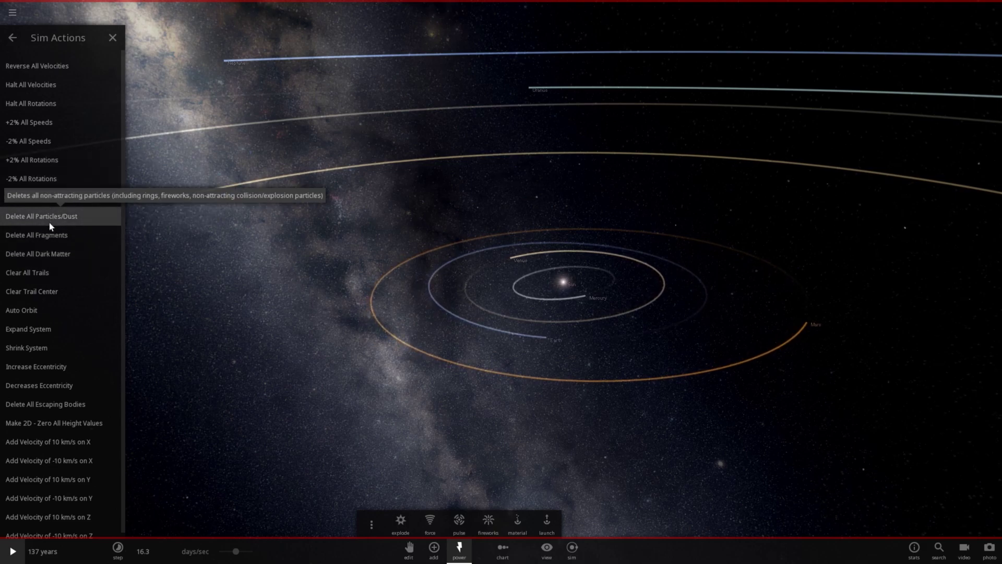
pyautogui.click(116, 42)
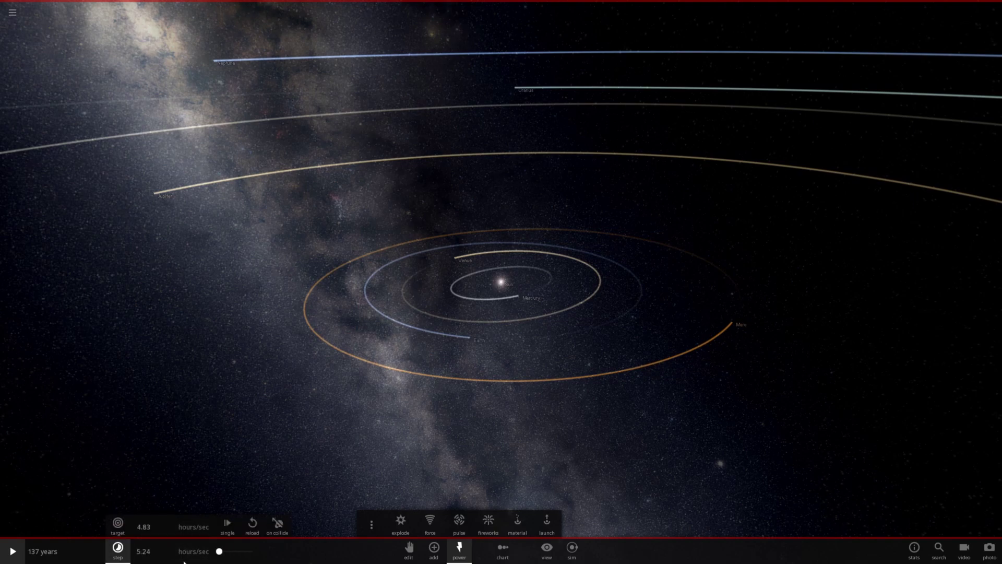
pyautogui.scroll(5, 503, 340)
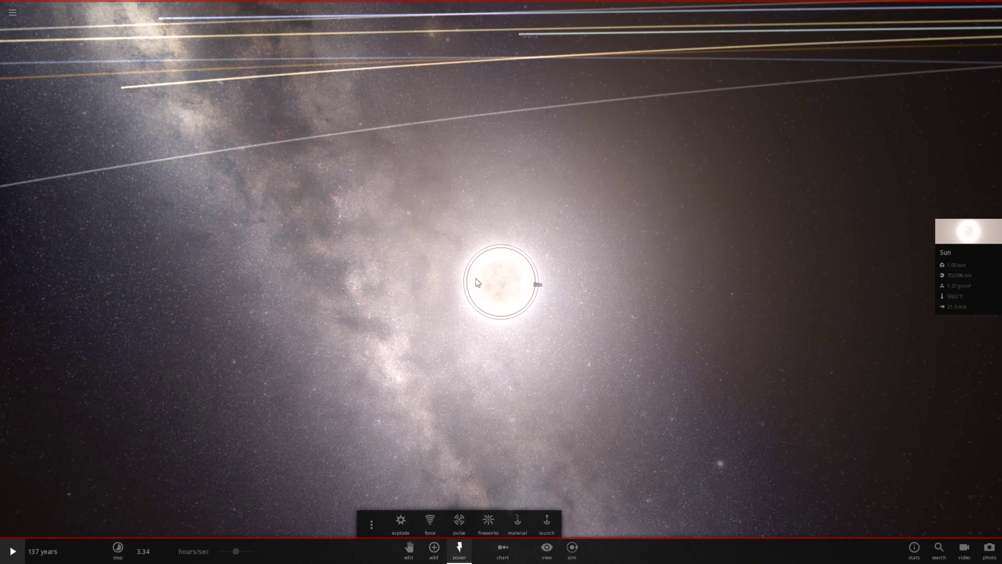
pyautogui.moveTo(444, 316); pyautogui.dragTo(454, 465, button='right')
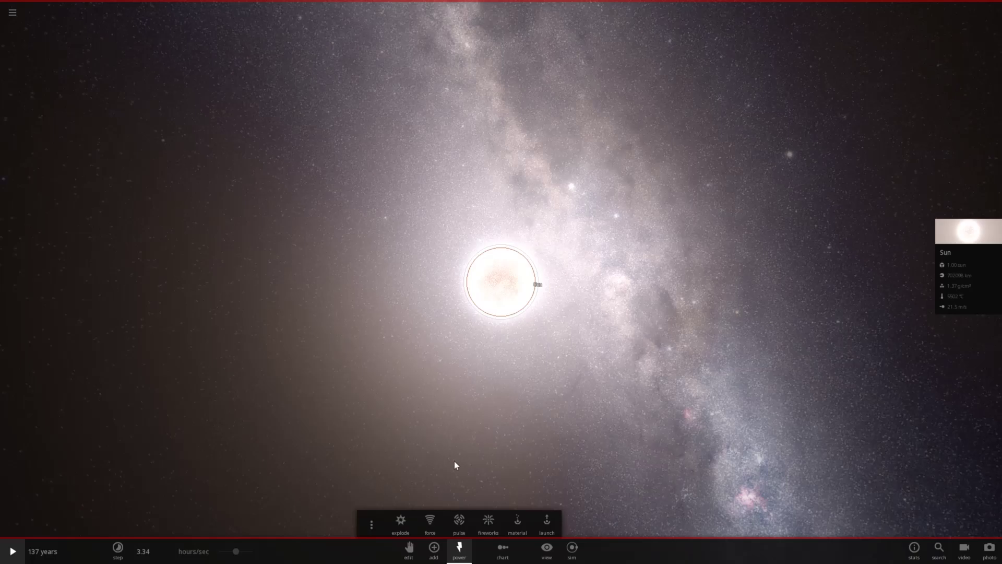
# Add a Sun from the Stars category beside the original Sun as a binary companion
pyautogui.click(440, 557)
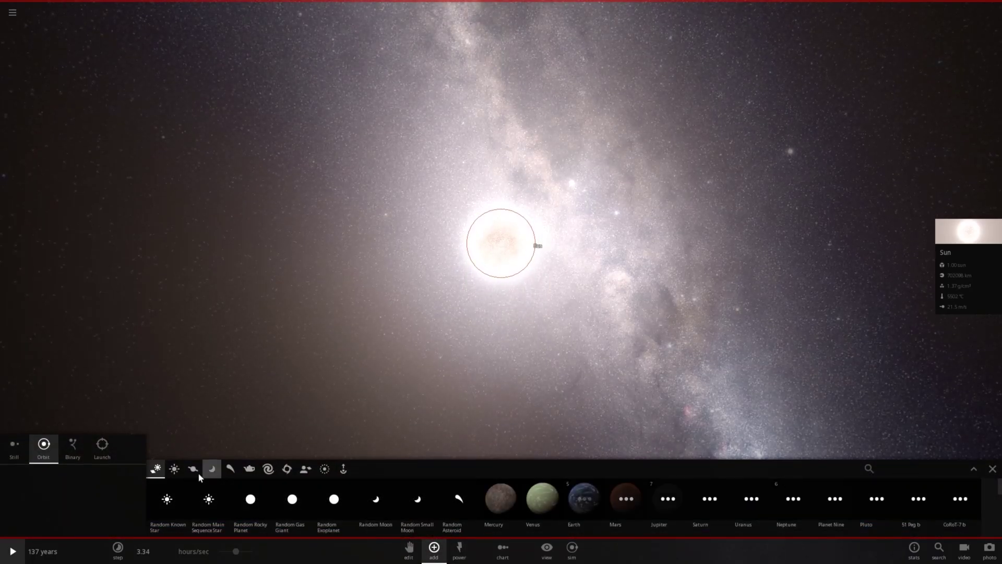
pyautogui.click(178, 471)
pyautogui.click(251, 498)
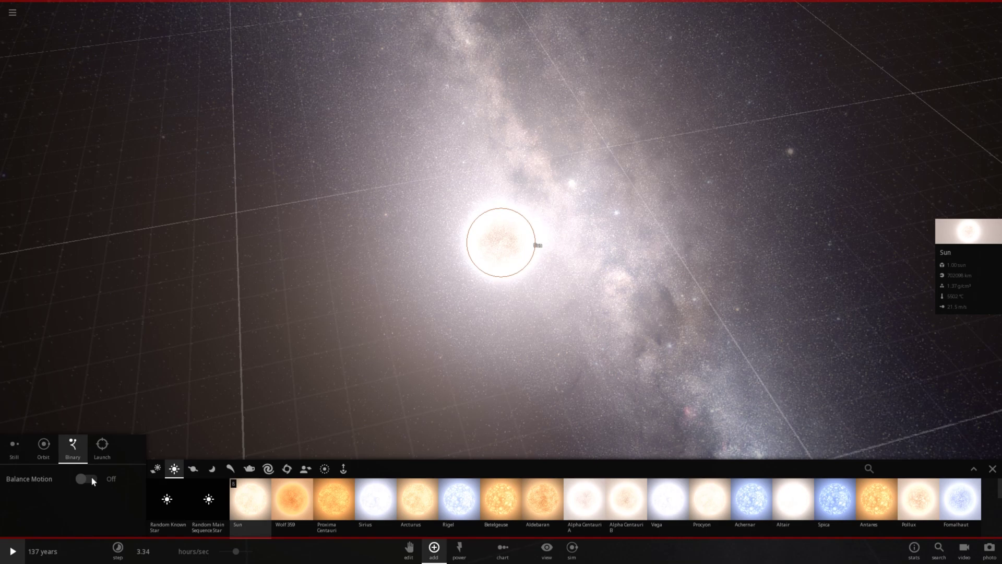
pyautogui.click(91, 479)
pyautogui.click(84, 479)
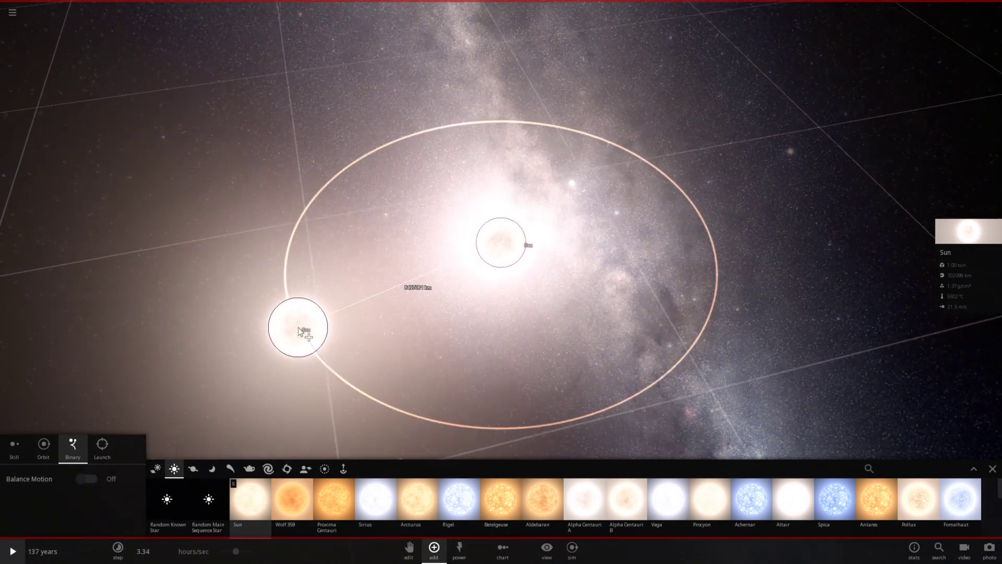
pyautogui.press('Escape')
pyautogui.click(234, 502)
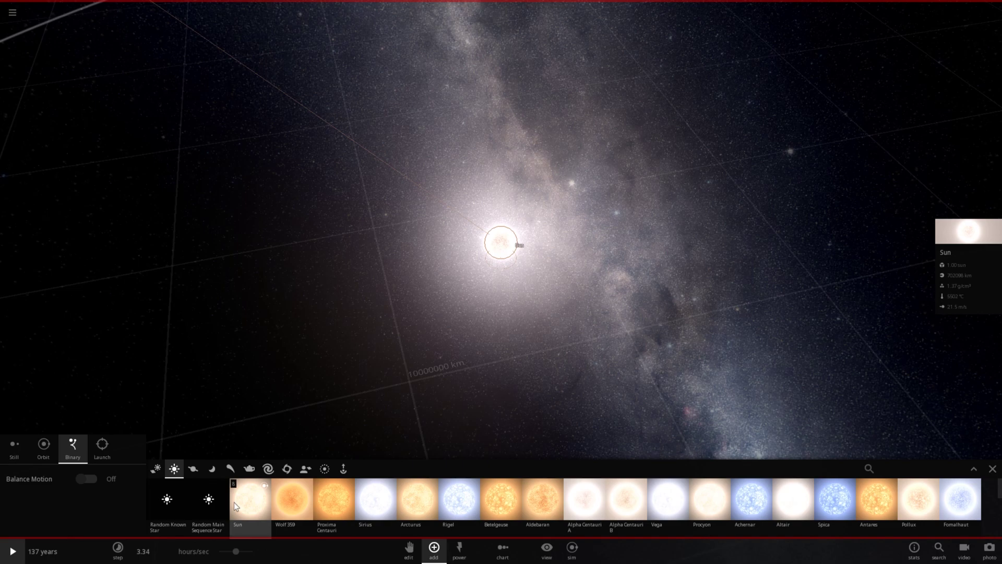
pyautogui.click(427, 295)
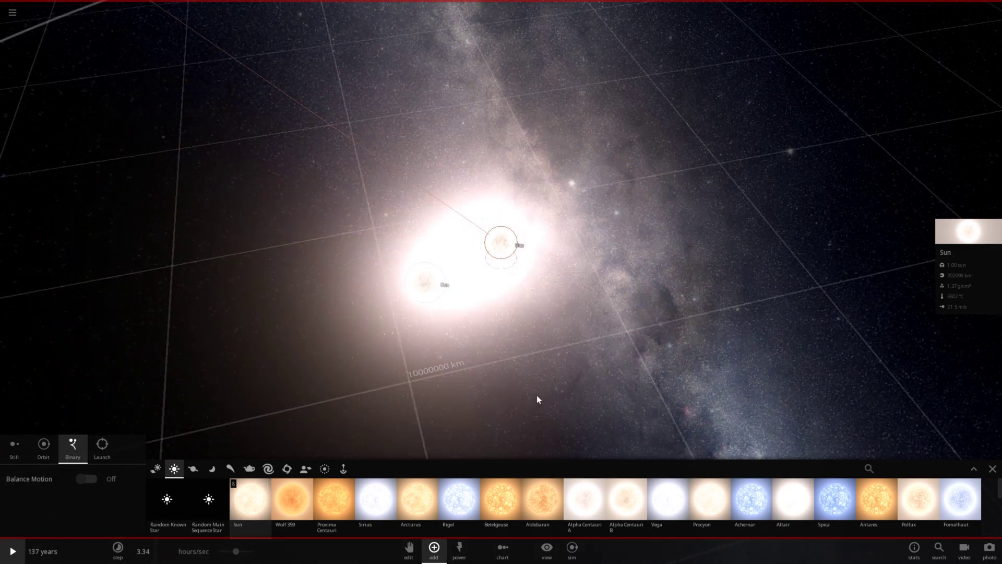
pyautogui.scroll(-5, 518, 365)
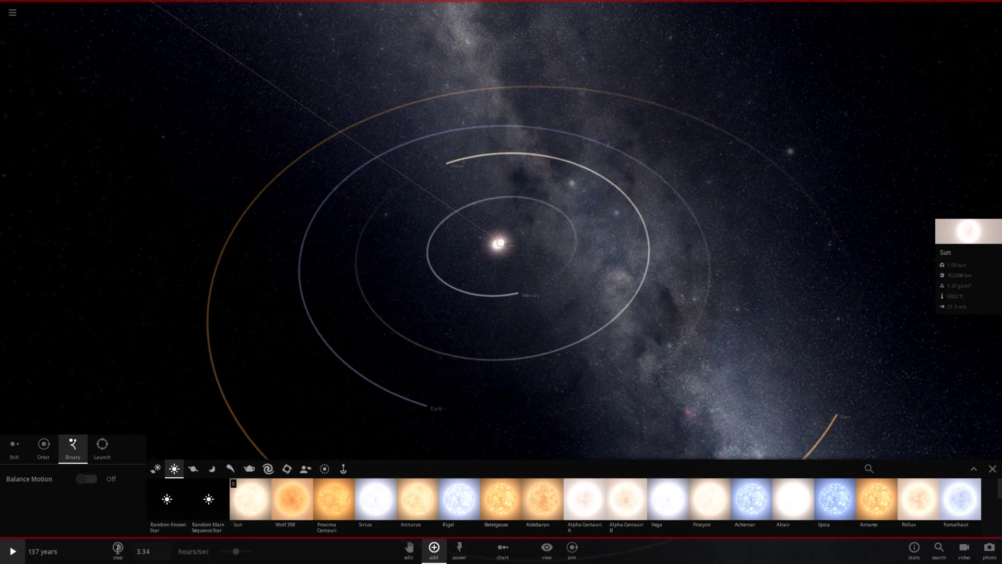
# Run the binary-Sun system, raising the speed stepwise to about 1.75 months/sec
pyautogui.click(13, 561)
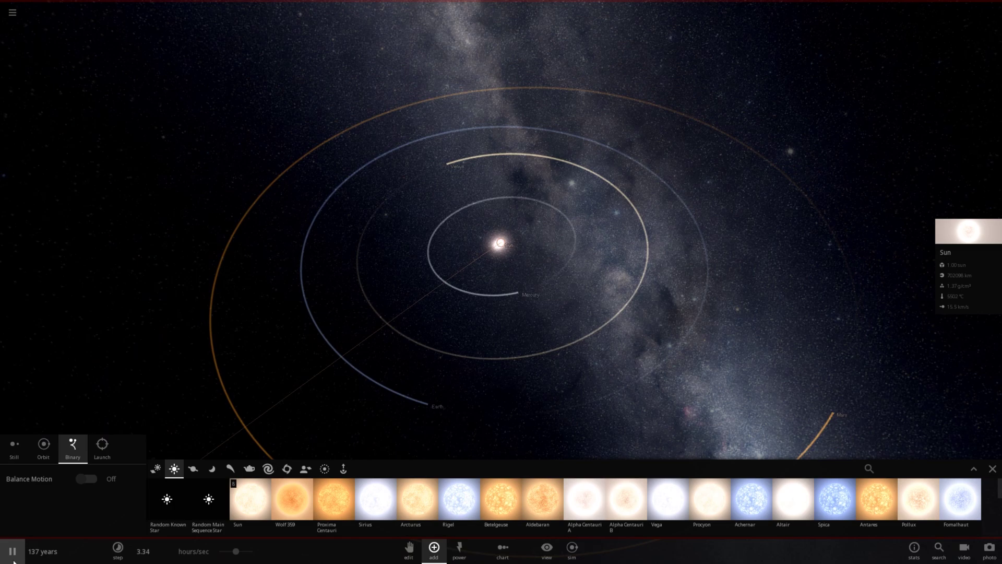
pyautogui.scroll(4, 428, 325)
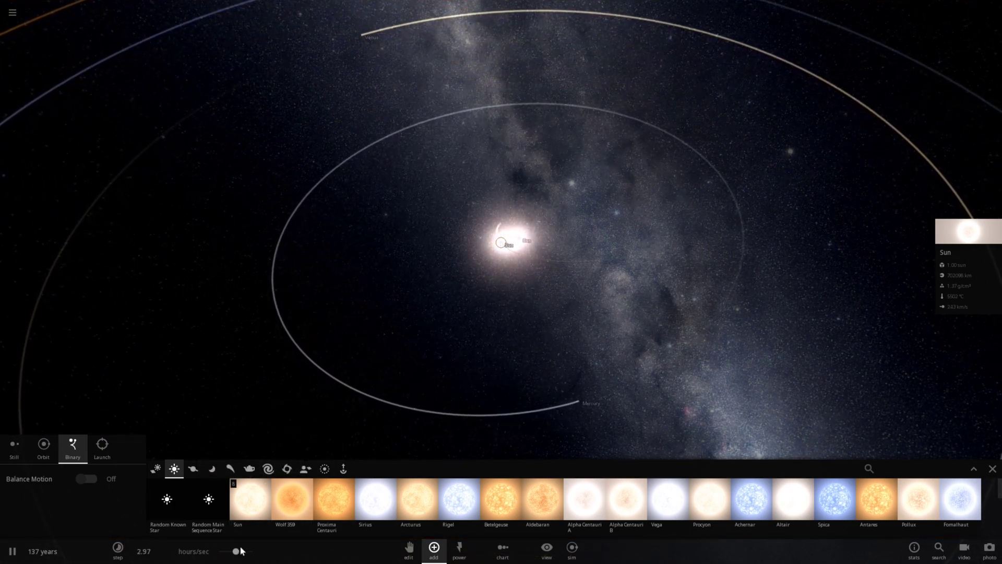
pyautogui.moveTo(235, 551); pyautogui.dragTo(258, 551)
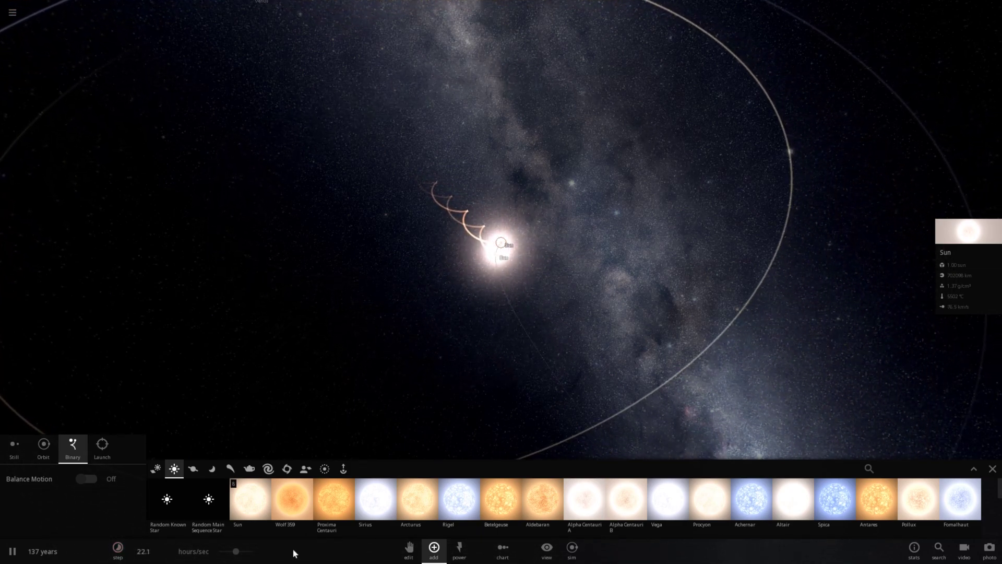
pyautogui.scroll(-5, 456, 303)
pyautogui.moveTo(236, 551)
pyautogui.mouseDown()
pyautogui.moveTo(256, 557)
pyautogui.moveTo(254, 548)
pyautogui.mouseUp()
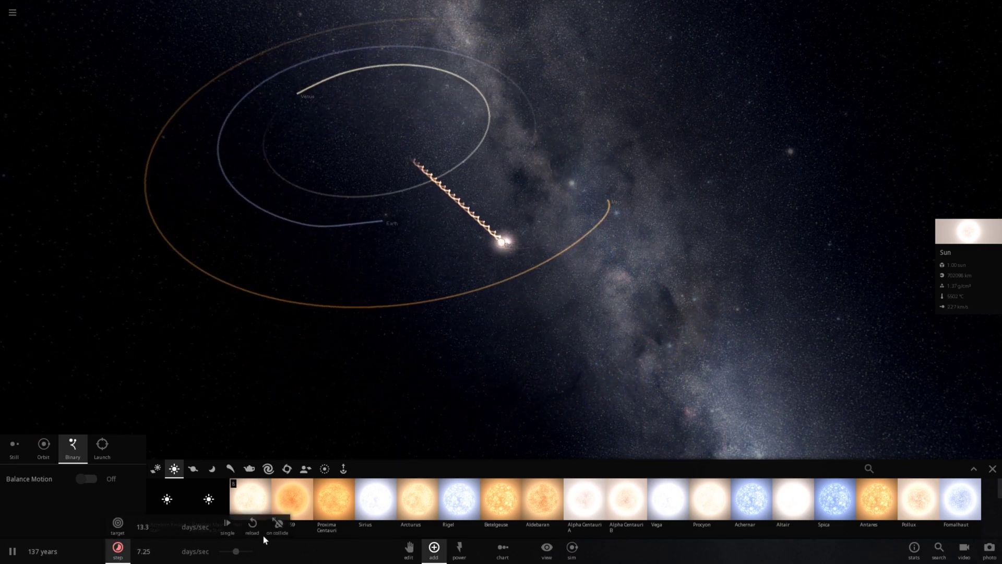
pyautogui.scroll(-5, 348, 312)
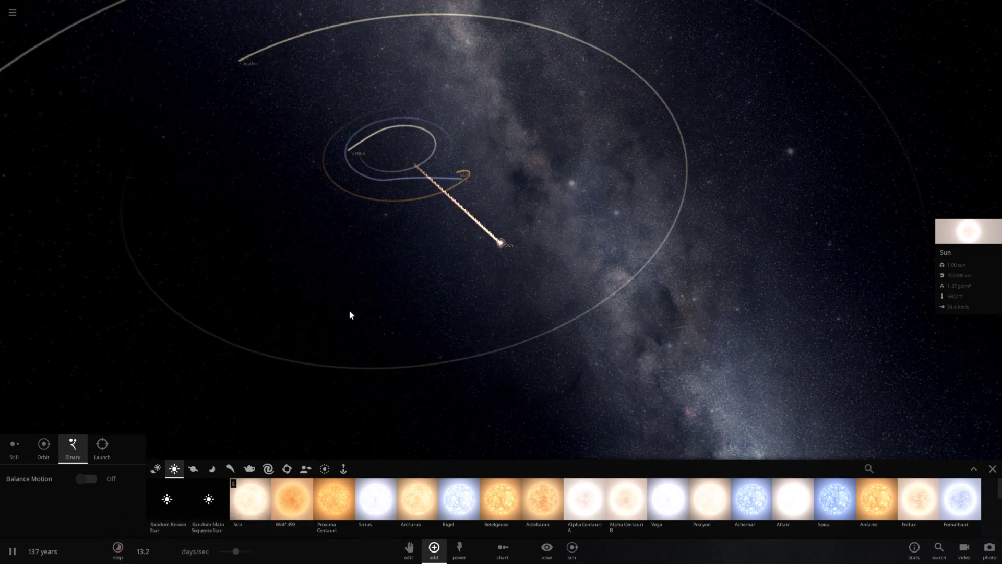
pyautogui.moveTo(243, 549); pyautogui.dragTo(257, 556)
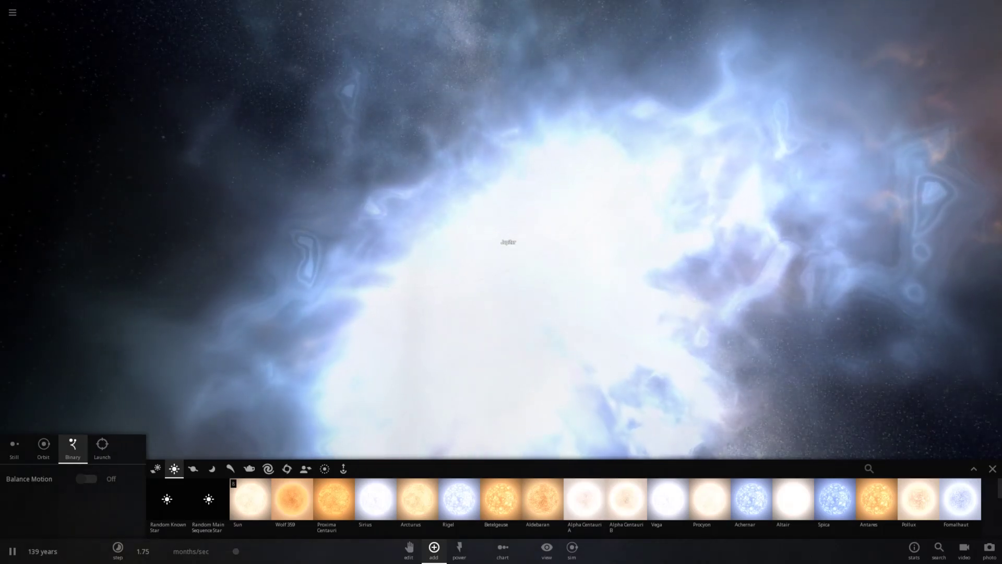
# Reload 'Performance simulation no kuiper belt' and select its Sun
pyautogui.click(12, 12)
pyautogui.click(20, 32)
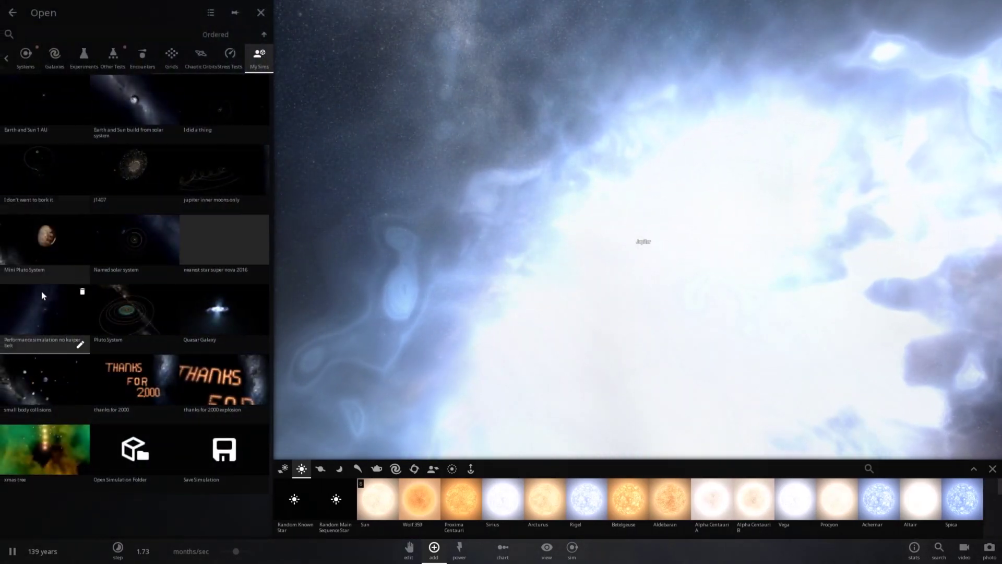
pyautogui.click(44, 313)
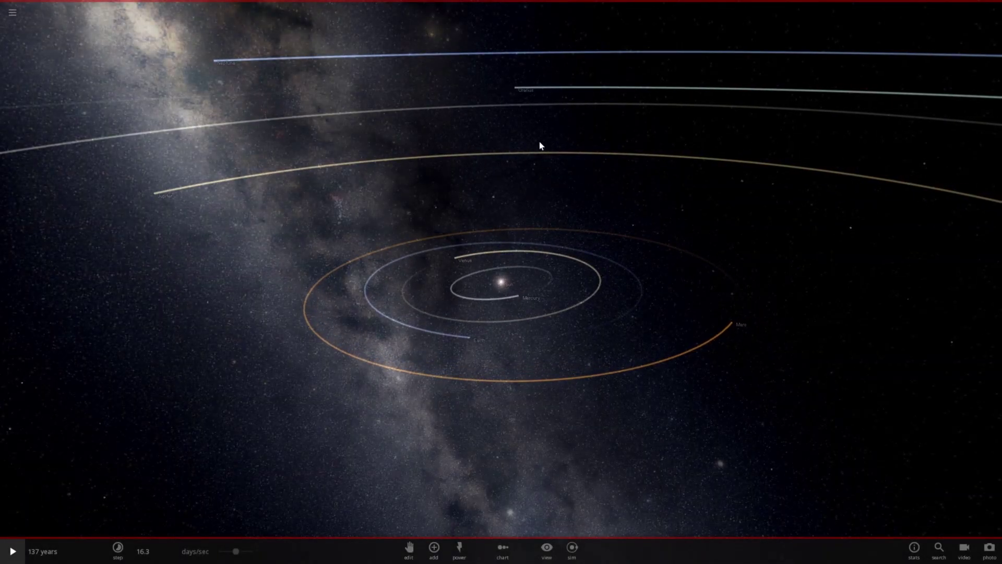
pyautogui.click(509, 278)
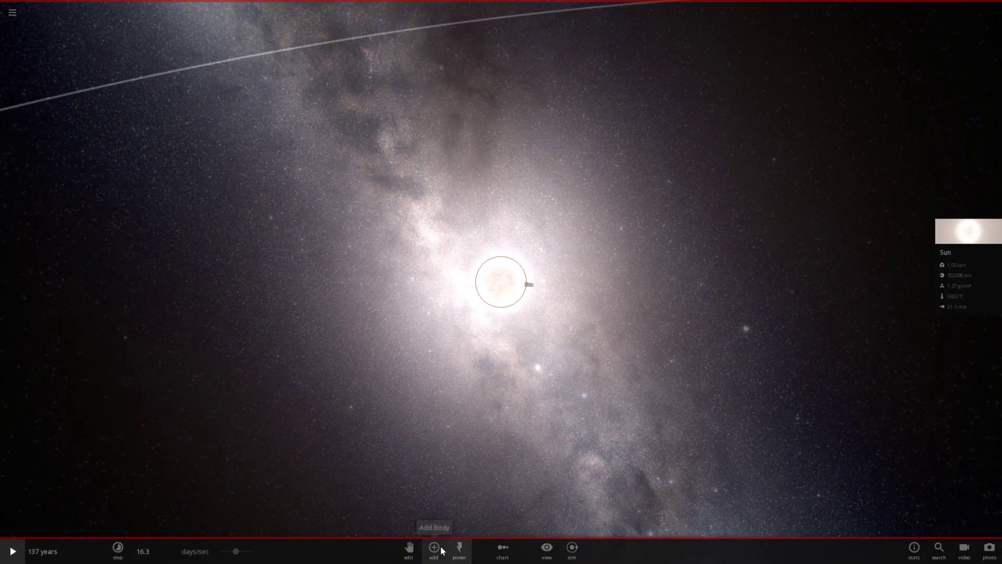
# Place a second Sun from the Stars list in binary orbit near the first
pyautogui.click(441, 550)
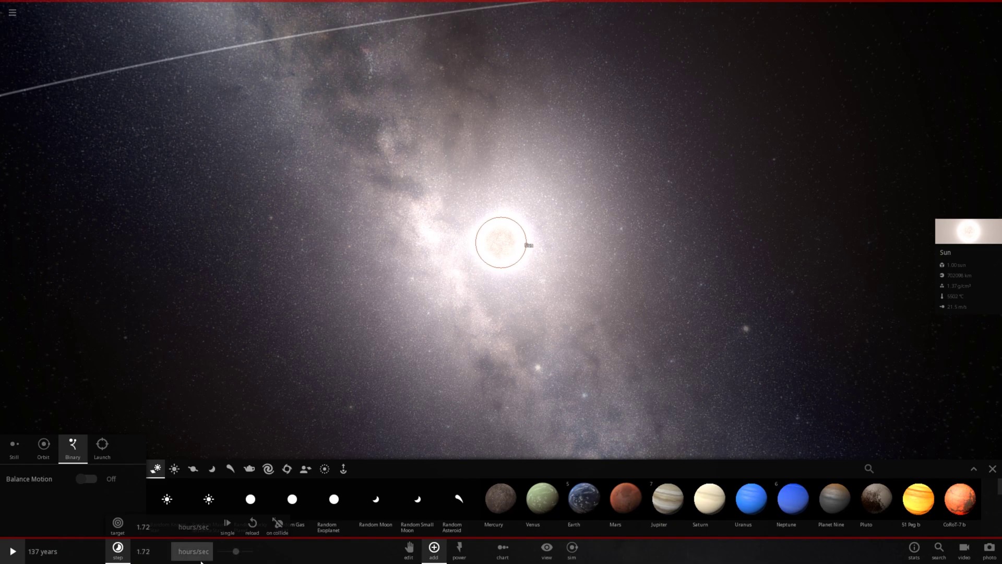
pyautogui.click(179, 473)
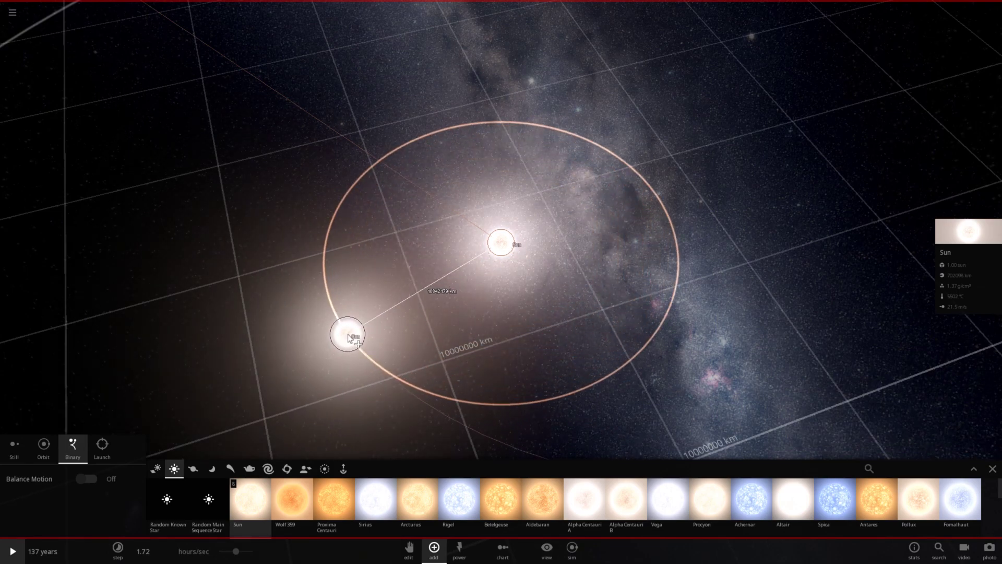
pyautogui.click(348, 338)
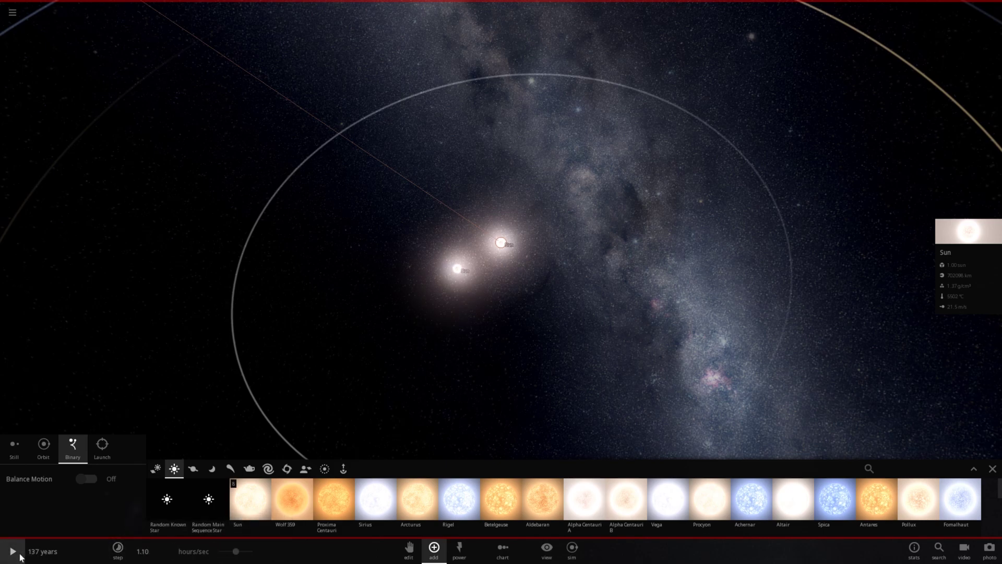
# Play the binary system and raise the speed to 1.75 days/sec
pyautogui.click(13, 551)
pyautogui.moveTo(232, 554); pyautogui.dragTo(256, 559)
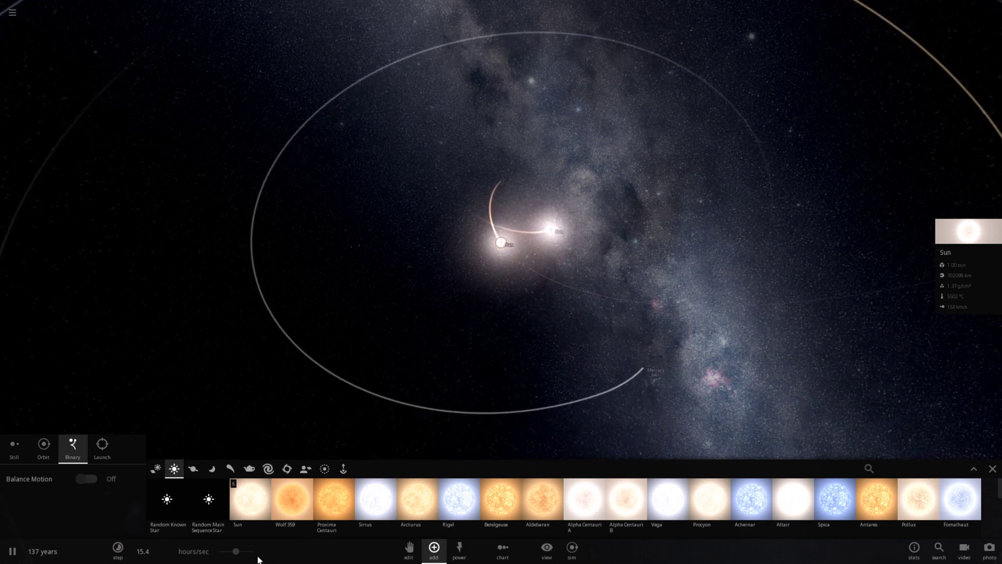
pyautogui.moveTo(237, 551); pyautogui.dragTo(261, 552)
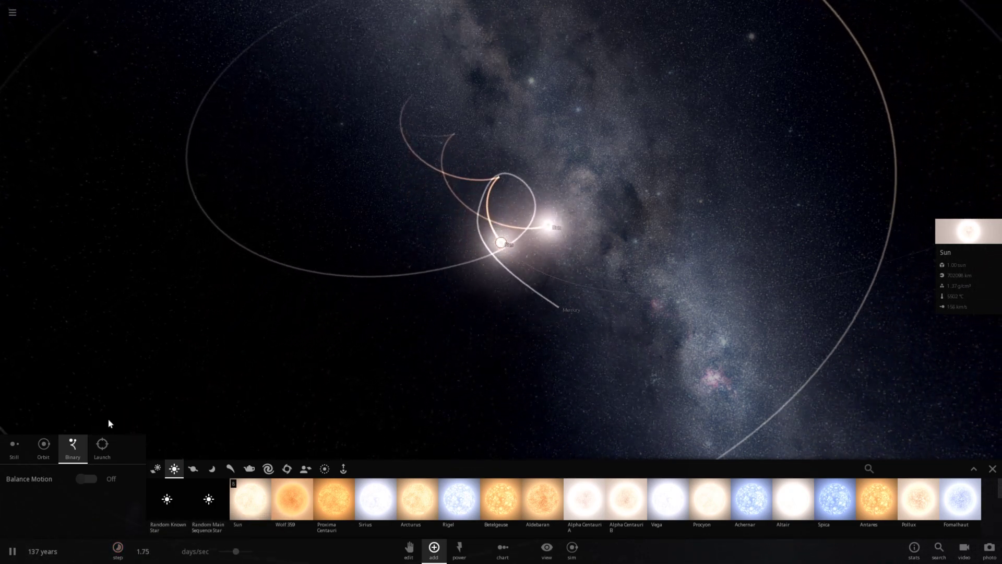
# Reload 'Performance simulation no kuiper belt' at 137 years and fly the camera to its Sun
pyautogui.click(12, 12)
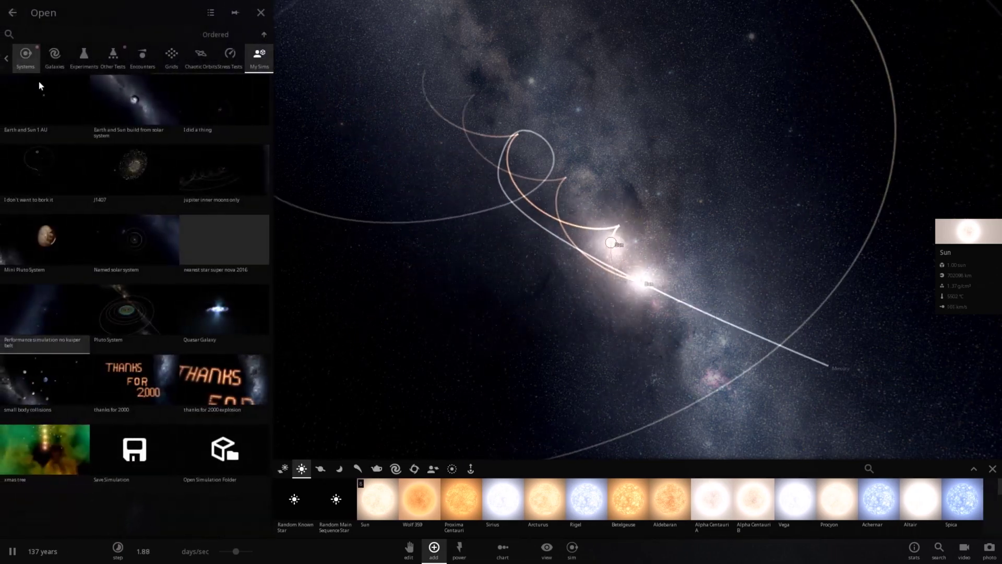
pyautogui.click(81, 292)
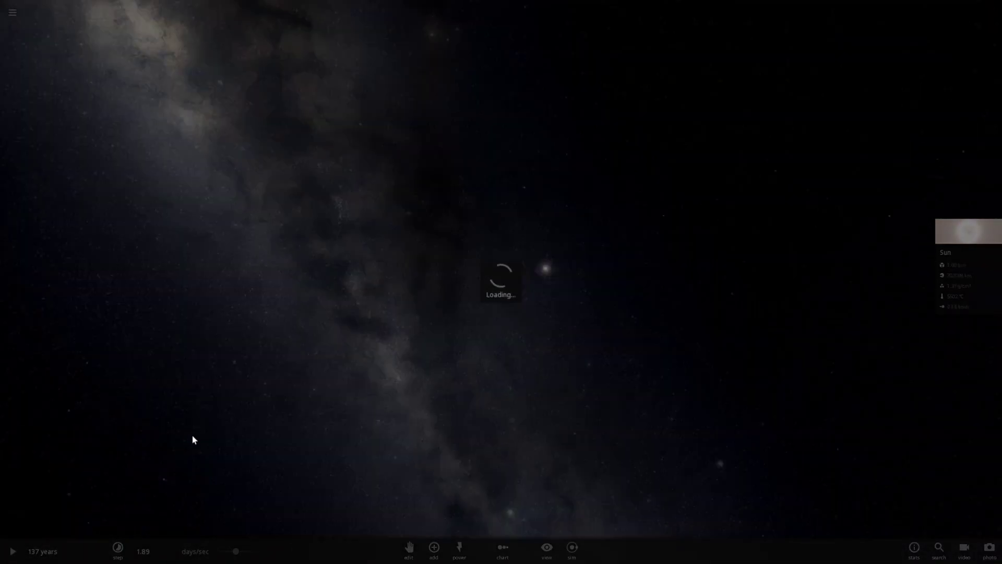
pyautogui.doubleClick(495, 287)
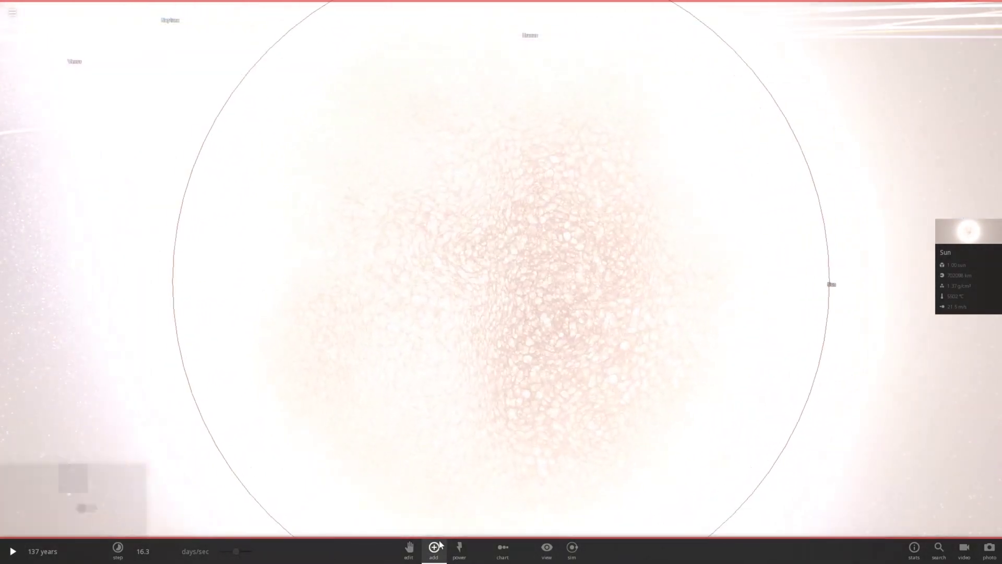
pyautogui.click(433, 546)
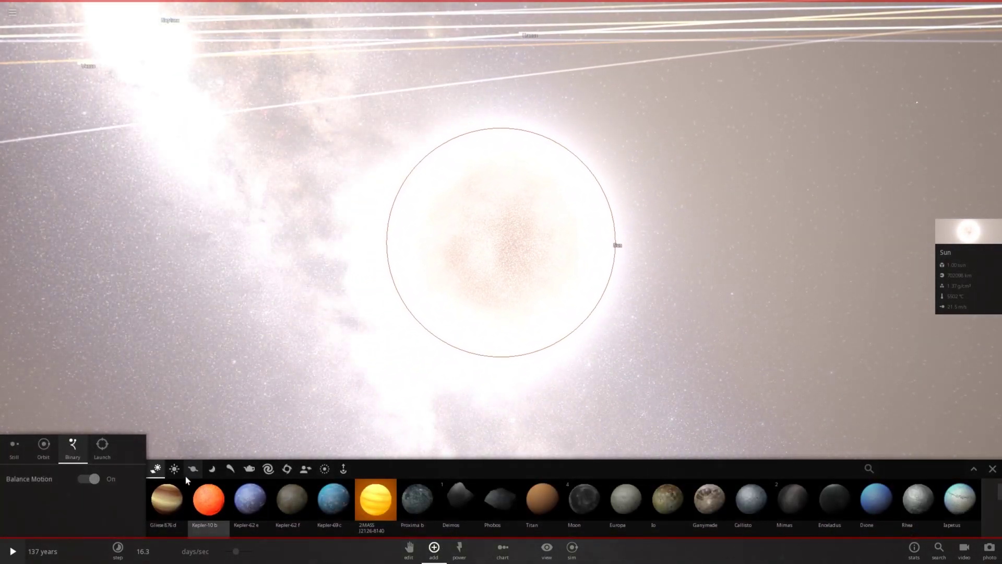
# Place a Sun from Stars as a binary companion and slow time to 25.4 mins/sec
pyautogui.click(174, 468)
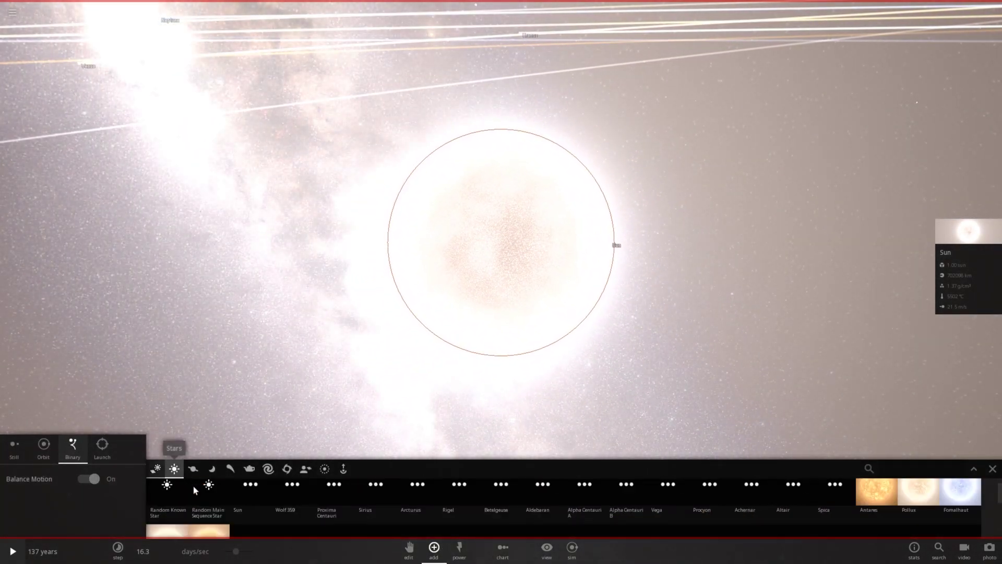
pyautogui.click(236, 496)
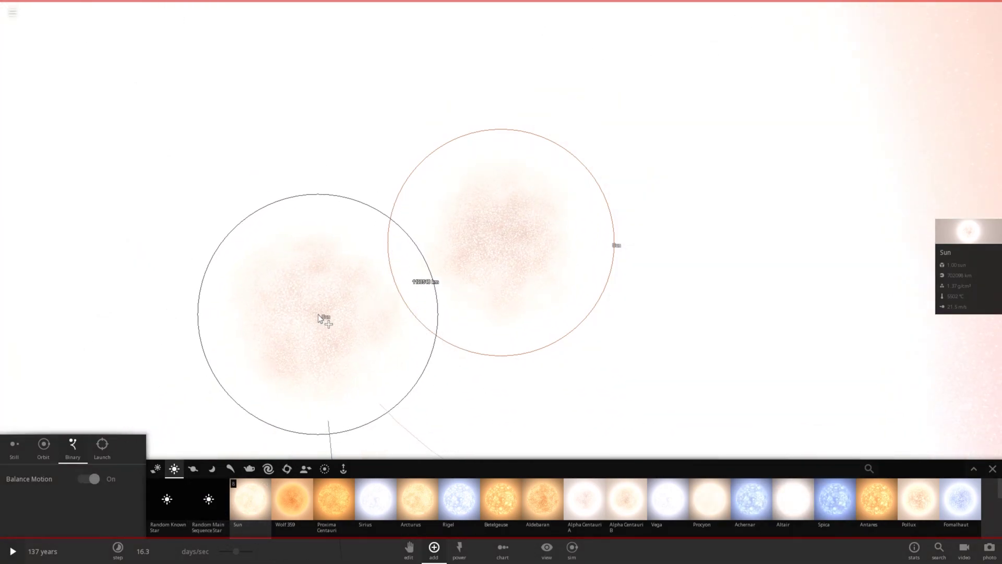
pyautogui.scroll(-10, 318, 314)
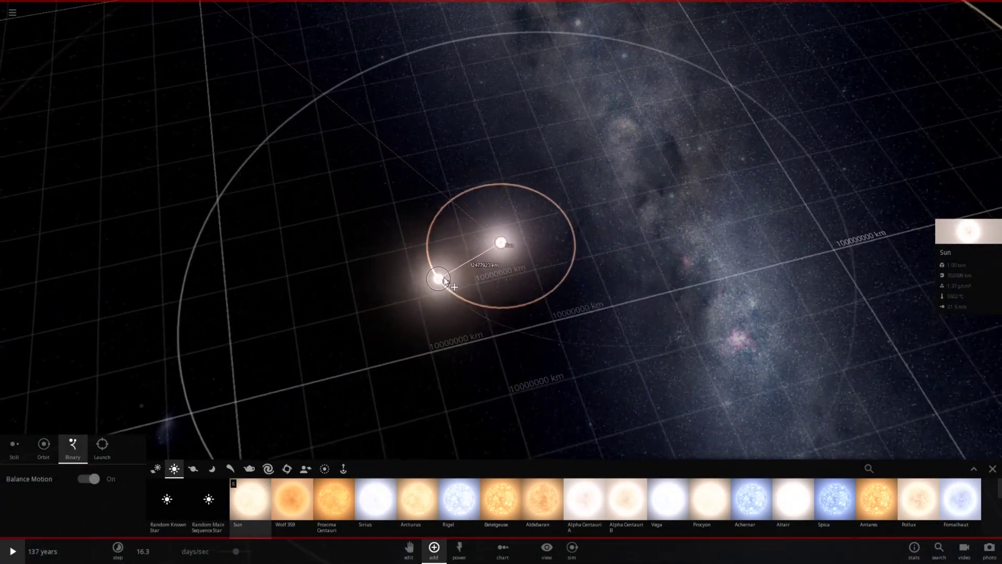
pyautogui.click(447, 275)
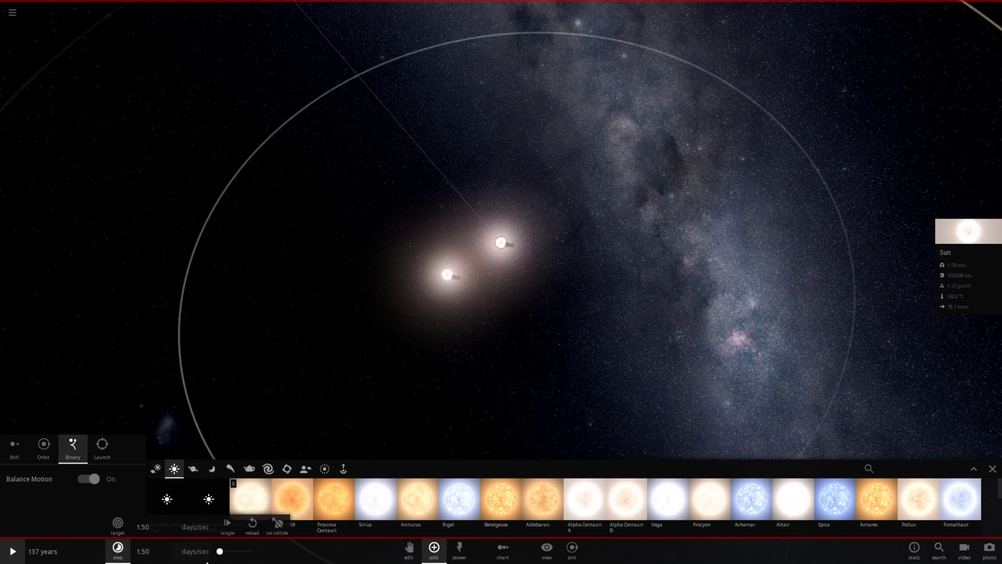
pyautogui.moveTo(238, 554); pyautogui.dragTo(216, 559)
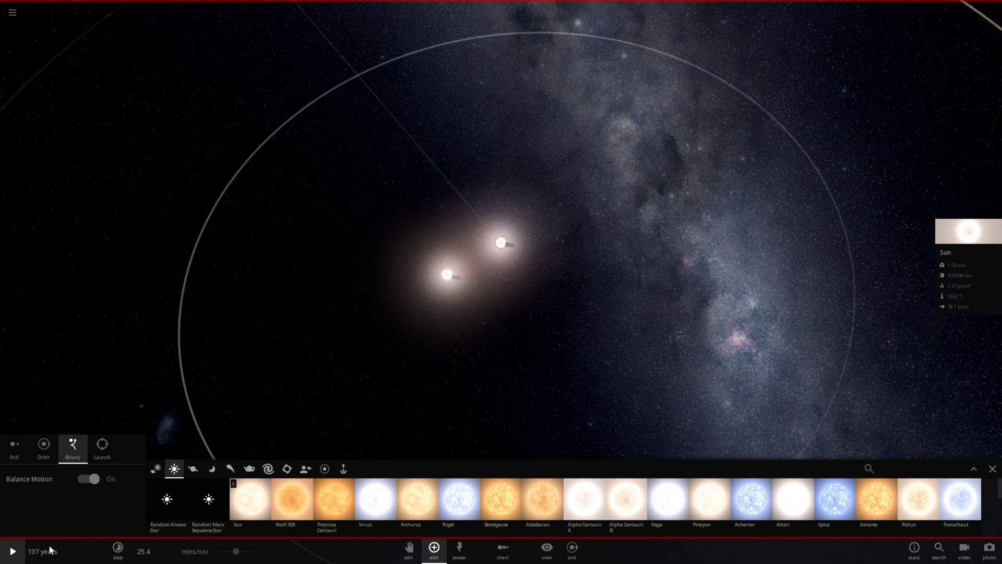
# Run the simulation at about 1.90 days/sec and zoom out to see the planets' trails
pyautogui.click(16, 556)
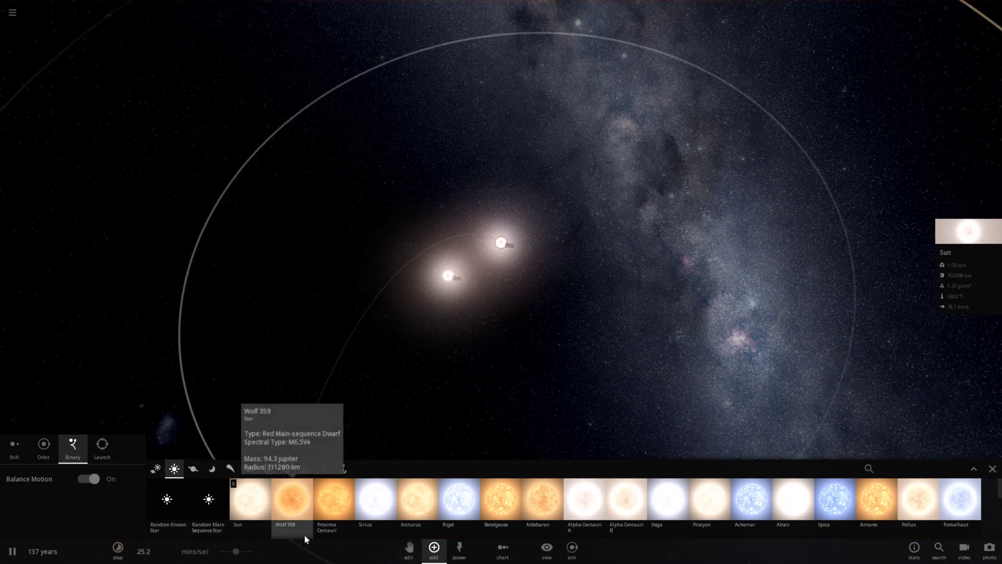
pyautogui.moveTo(250, 556); pyautogui.dragTo(252, 551)
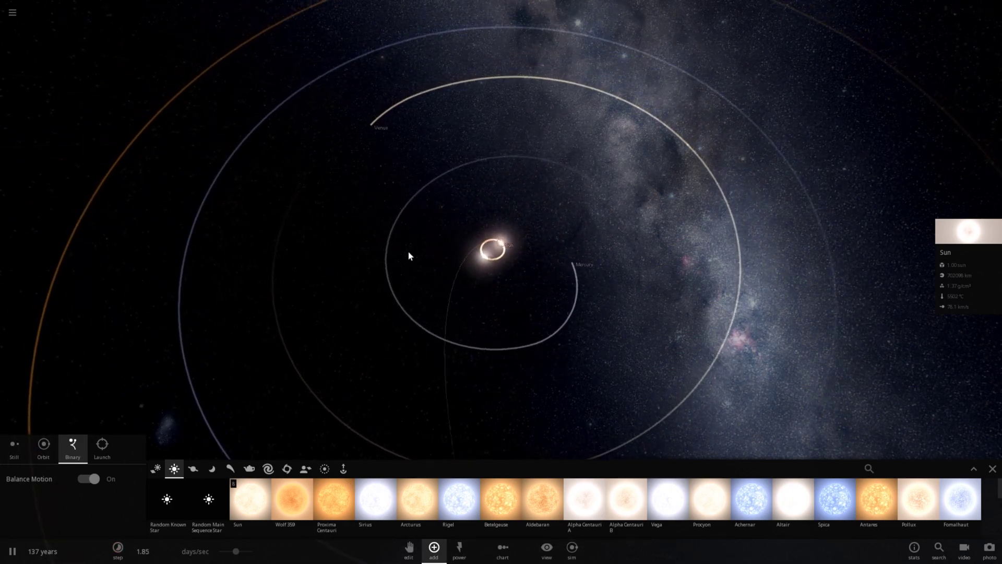
pyautogui.scroll(-3, 412, 247)
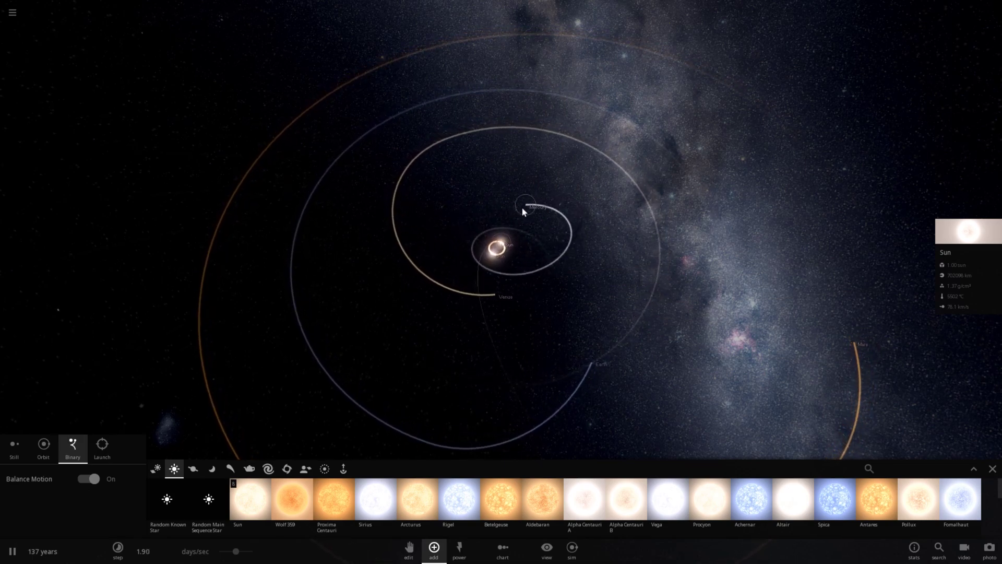
# Select Mercury and orbit the camera around it
pyautogui.click(521, 209)
pyautogui.scroll(5, 508, 251)
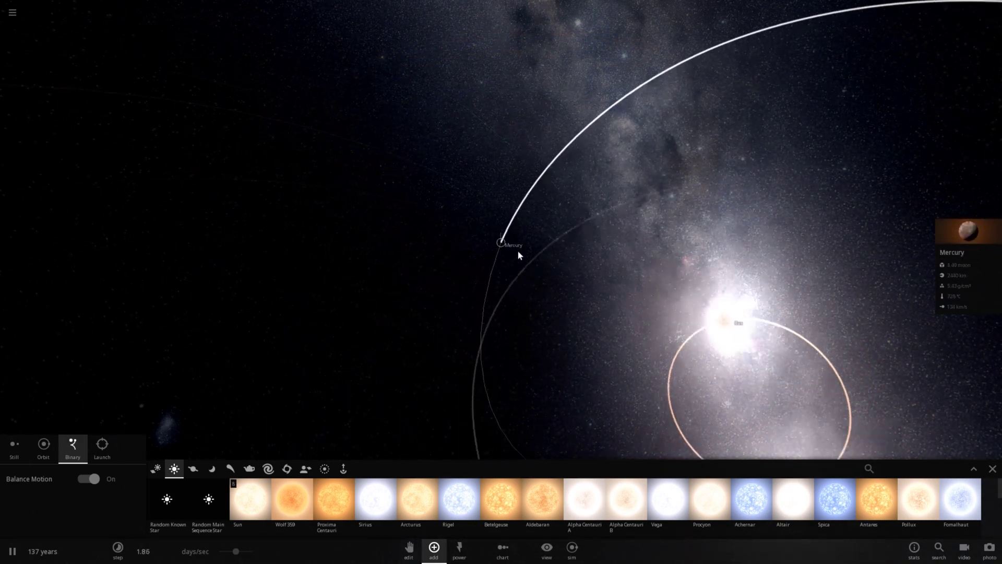
pyautogui.scroll(-3, 518, 255)
pyautogui.moveTo(519, 253); pyautogui.dragTo(895, 163)
# Pause to centre on Venus, resume, then select Earth for a close view
pyautogui.press('space')
pyautogui.doubleClick(882, 166)
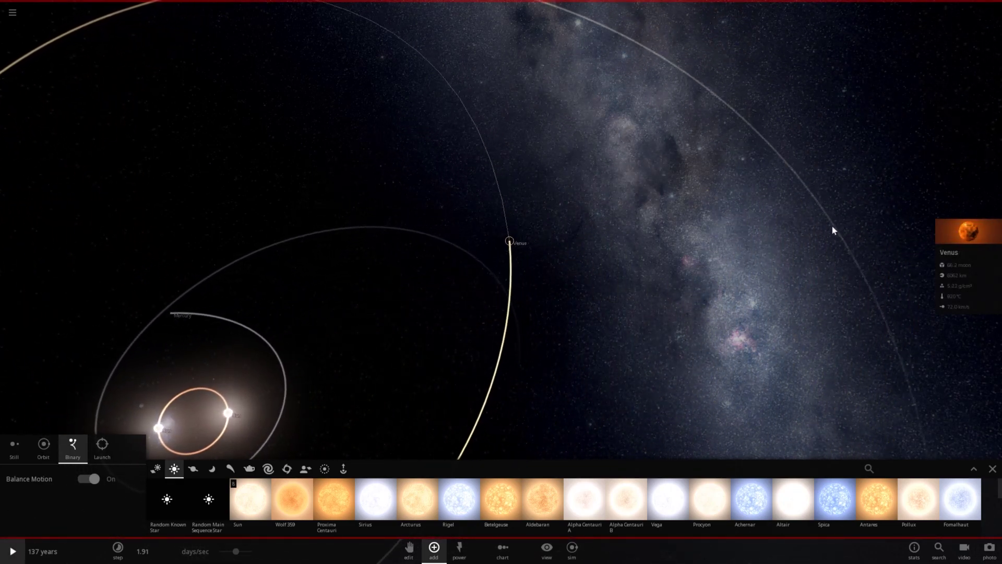
pyautogui.press('space')
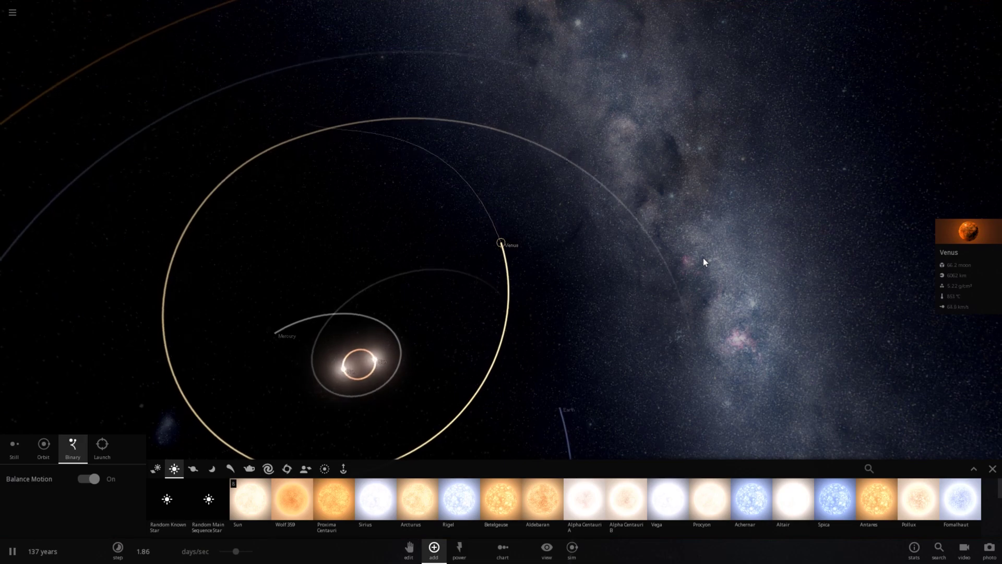
pyautogui.click(557, 398)
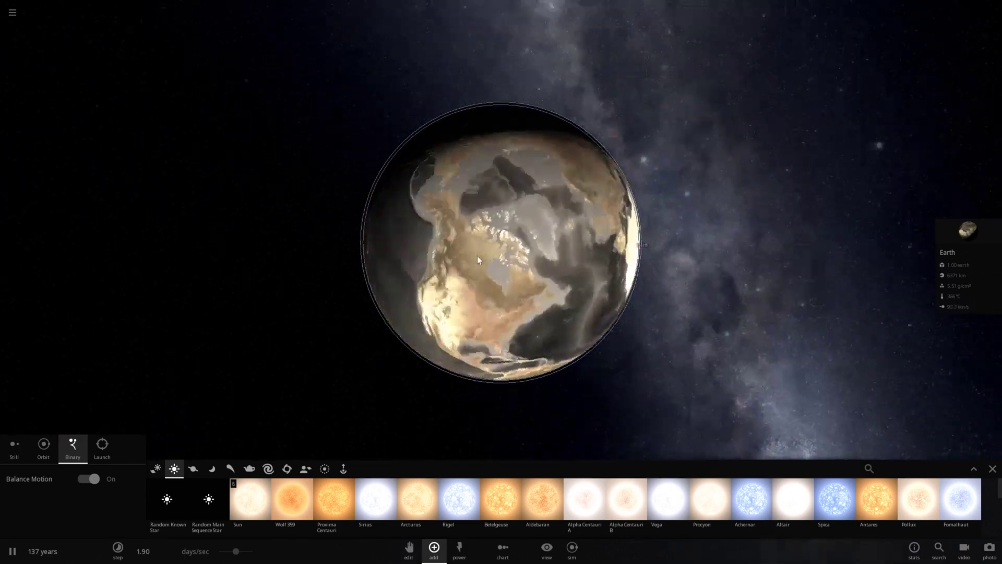
# Turn the view to an equatorial angle around Earth and open Earth's full properties panel, tilting to show the orbit trails
pyautogui.moveTo(477, 256); pyautogui.dragTo(373, 260, button='right')
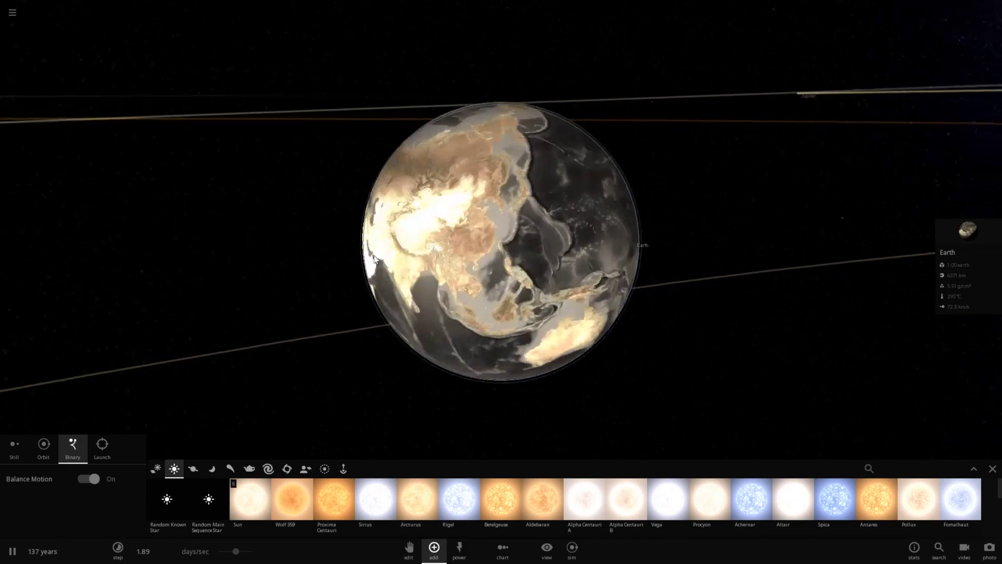
pyautogui.scroll(-5, 331, 268)
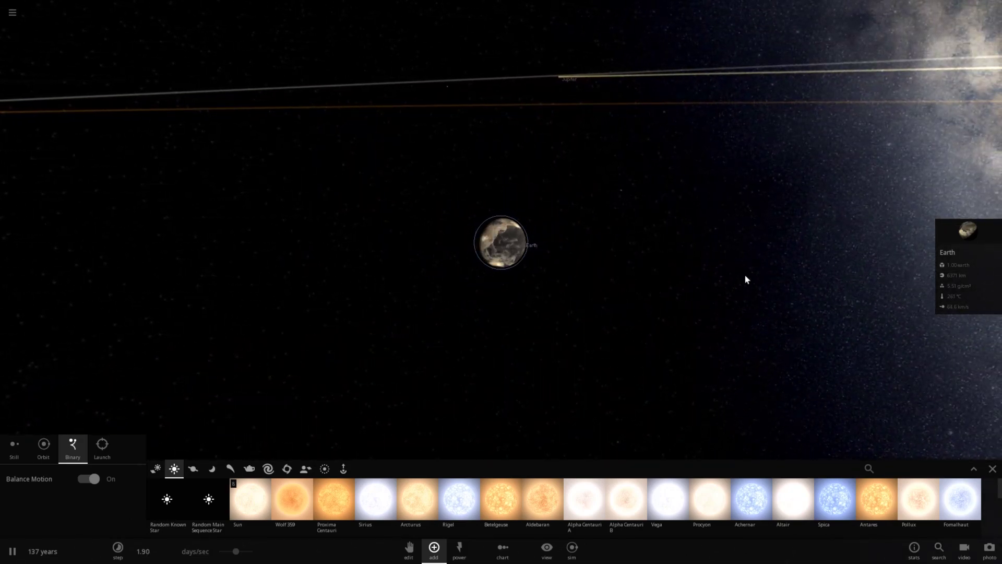
pyautogui.click(965, 234)
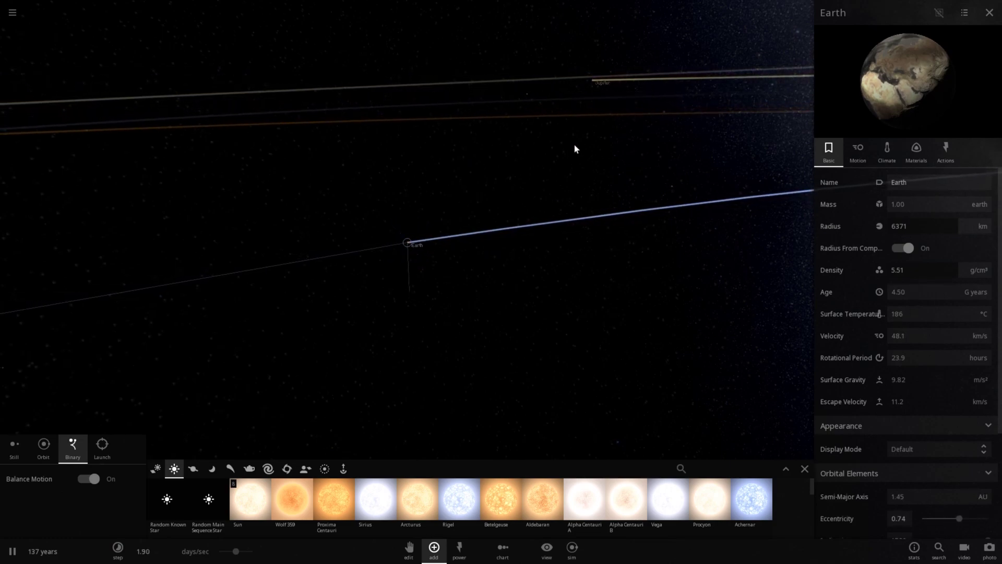
pyautogui.moveTo(574, 147); pyautogui.dragTo(575, 183, button='right')
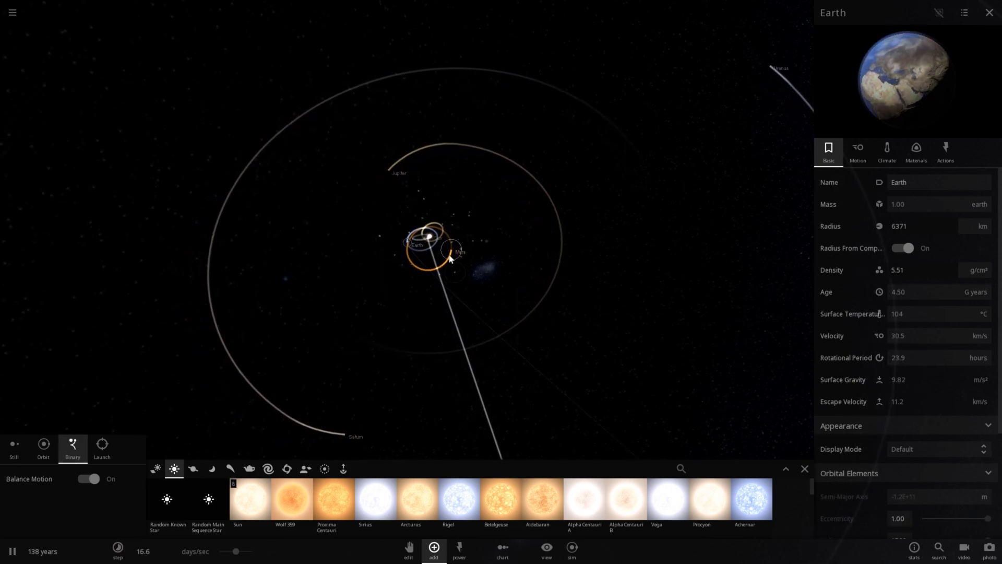
# Select Mars to show its properties, then zoom between the Mars close-up and the inner solar system
pyautogui.click(449, 257)
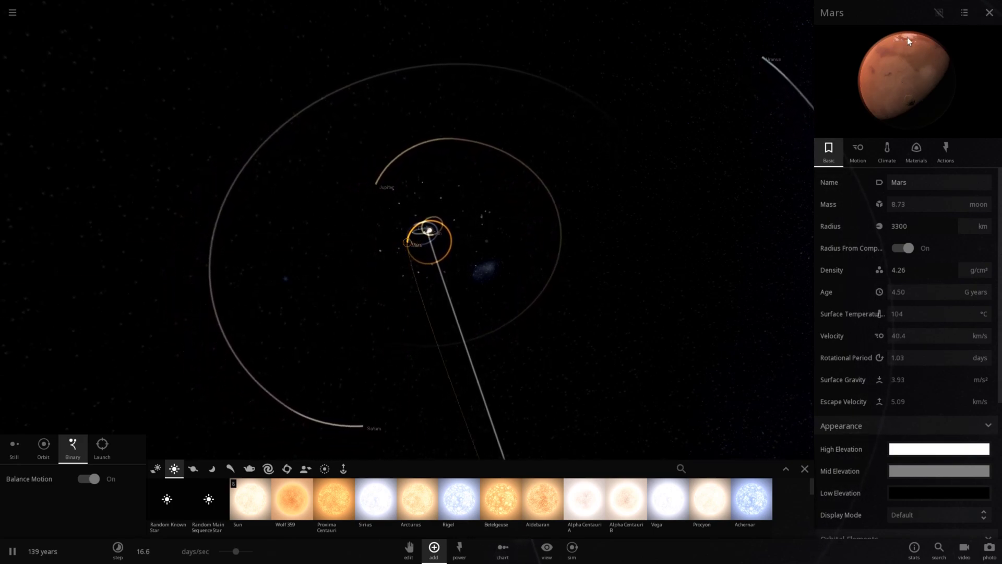
pyautogui.scroll(5, 509, 308)
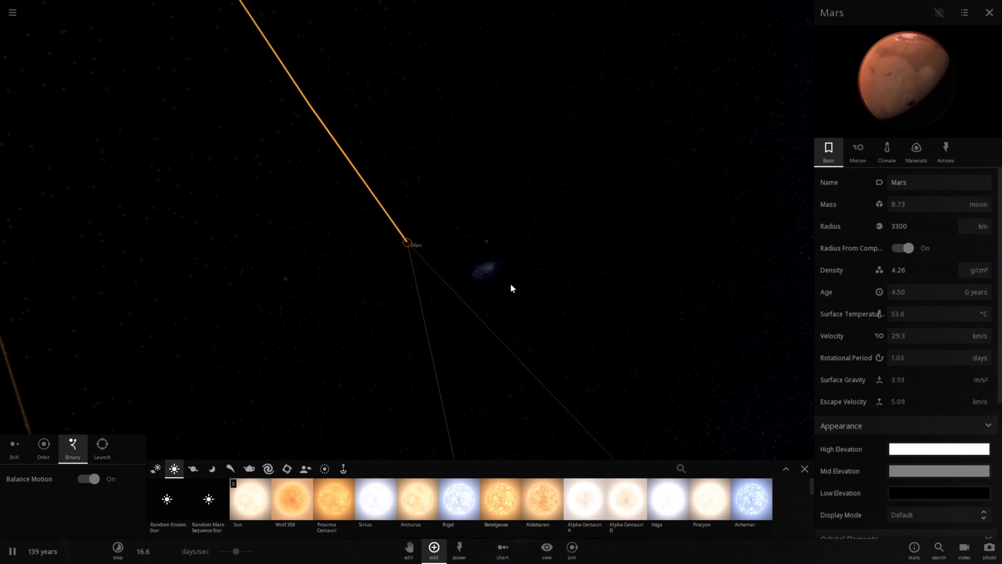
pyautogui.scroll(5, 510, 287)
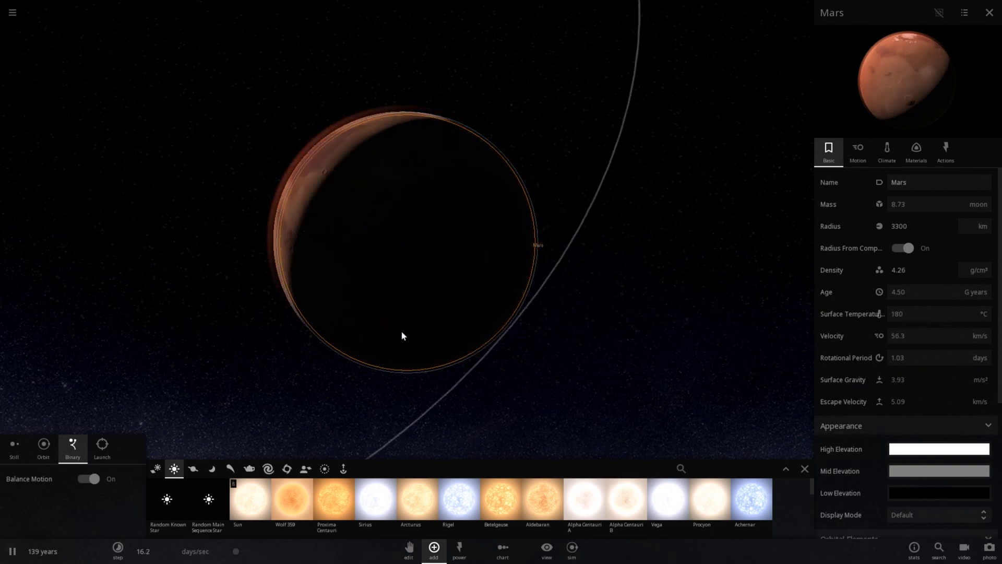
pyautogui.scroll(-10, 404, 320)
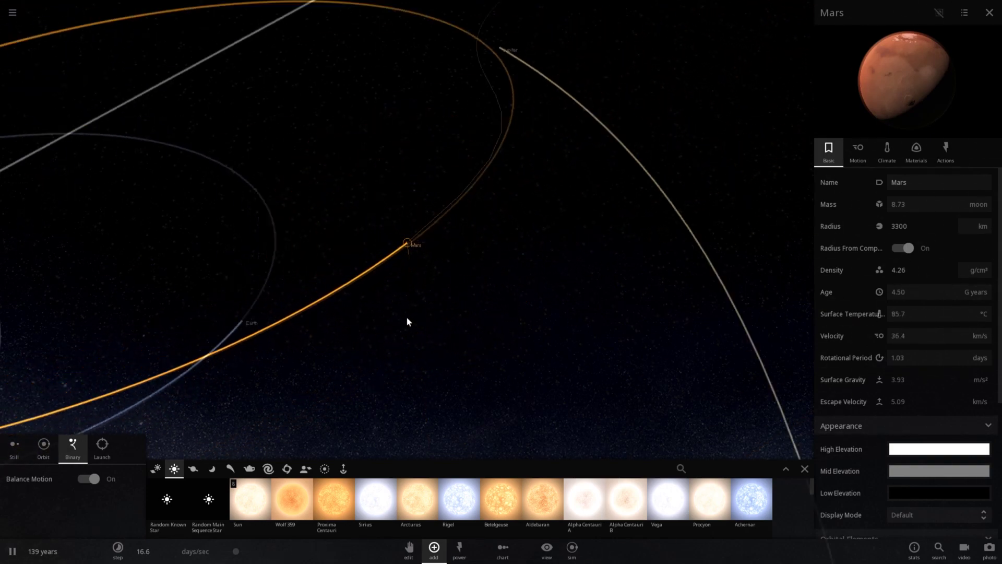
# Close Mars's details and open Jupiter's full properties on the Motion tab
pyautogui.click(397, 199)
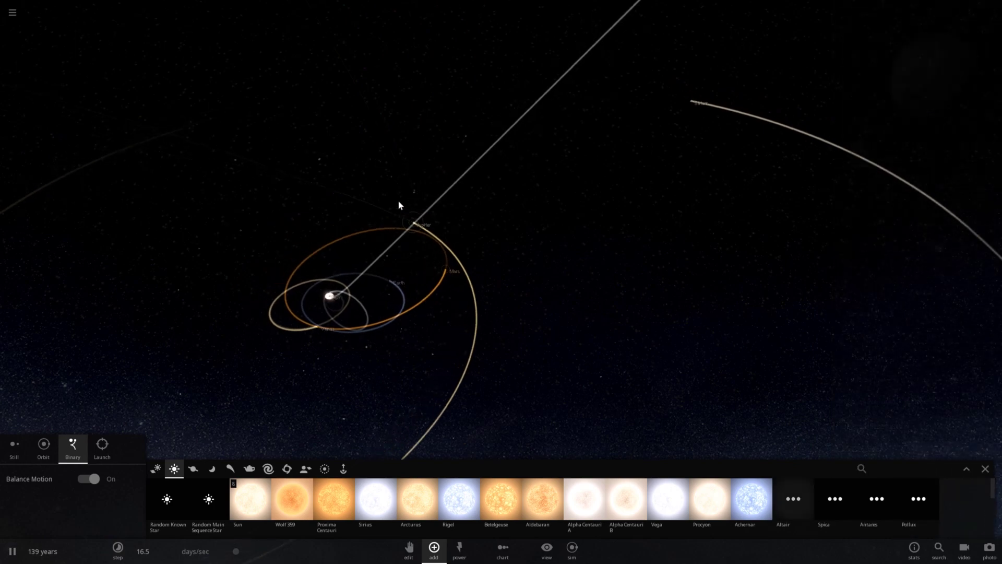
pyautogui.click(412, 223)
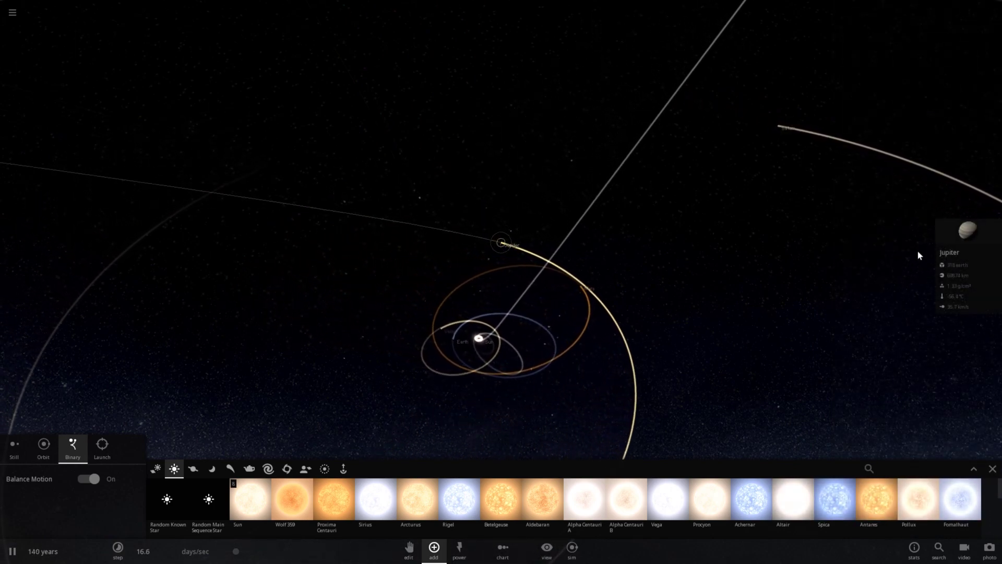
pyautogui.click(949, 252)
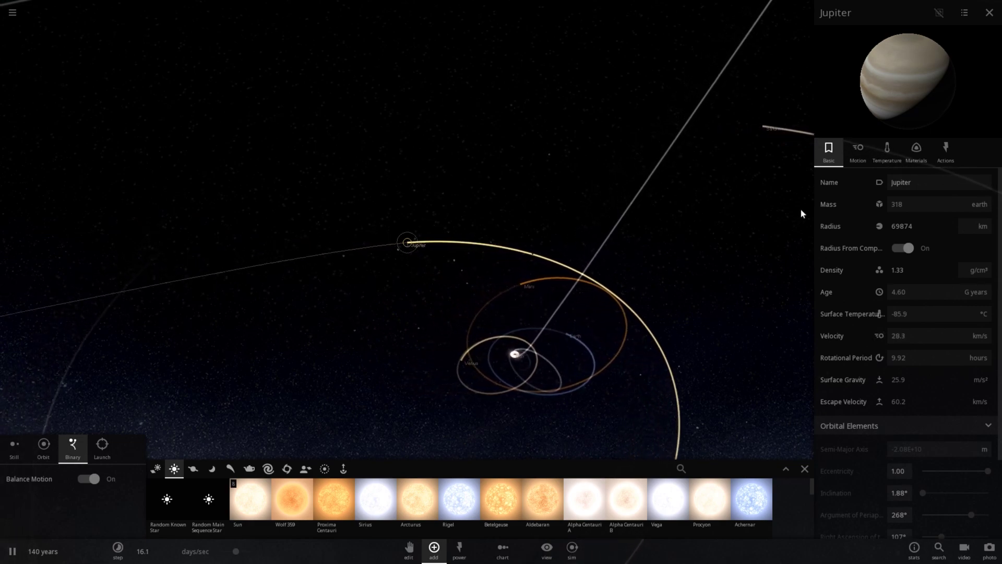
pyautogui.click(859, 152)
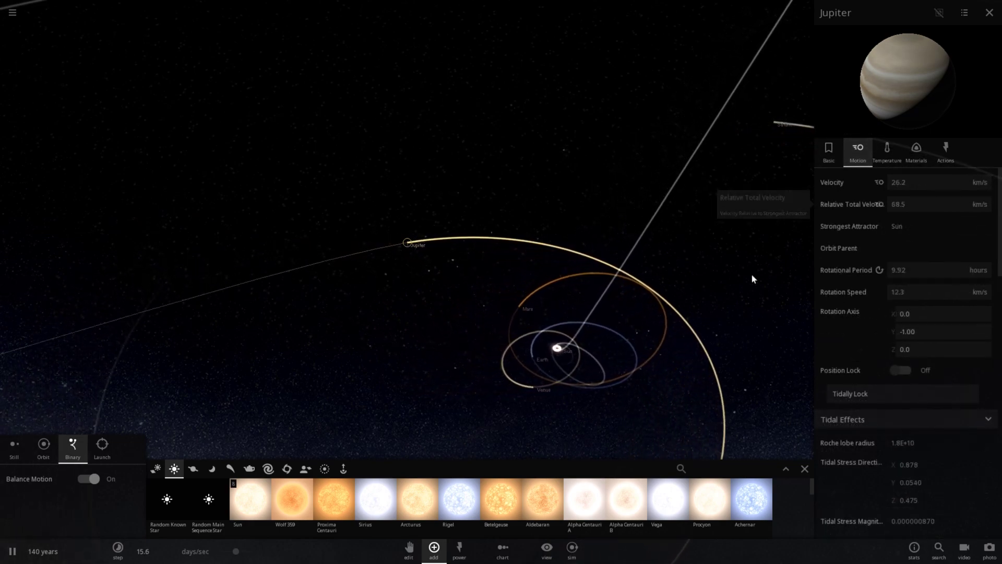
pyautogui.scroll(-4, 847, 317)
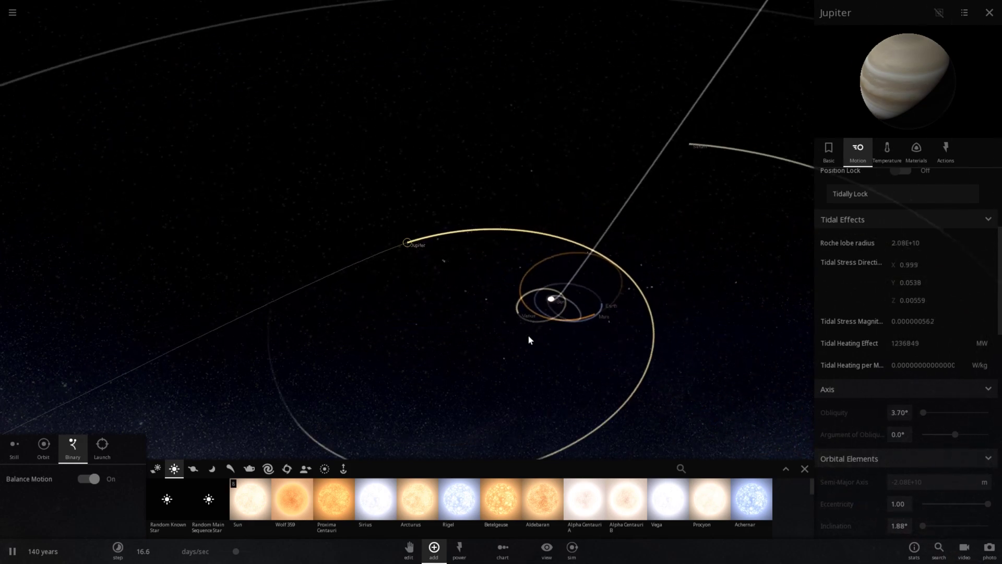
# Speed the simulation to about 7.33 months/sec and tilt the view to see the orbits nearly edge-on
pyautogui.moveTo(243, 554); pyautogui.dragTo(257, 554)
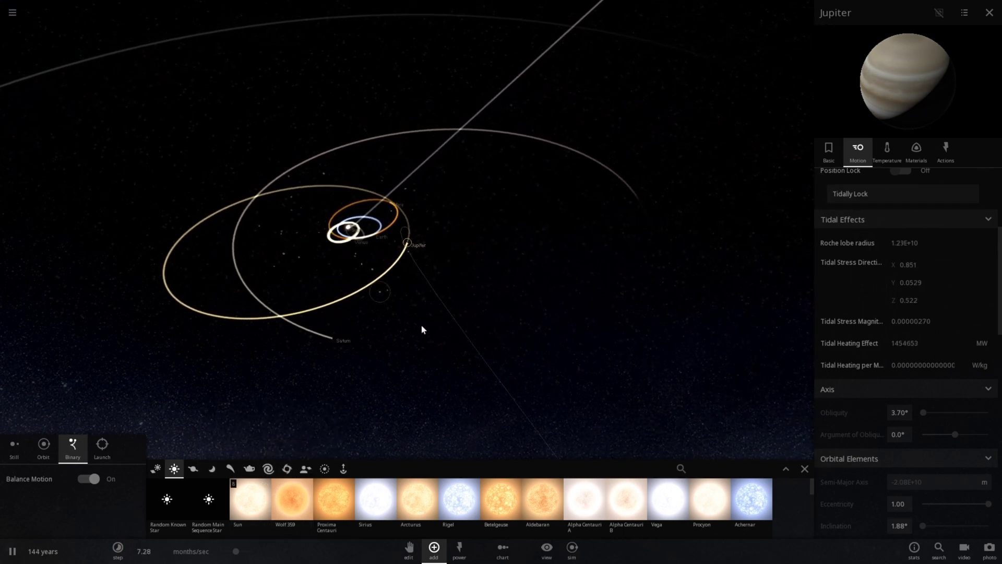
pyautogui.moveTo(370, 312); pyautogui.dragTo(443, 310)
pyautogui.scroll(-5, 442, 311)
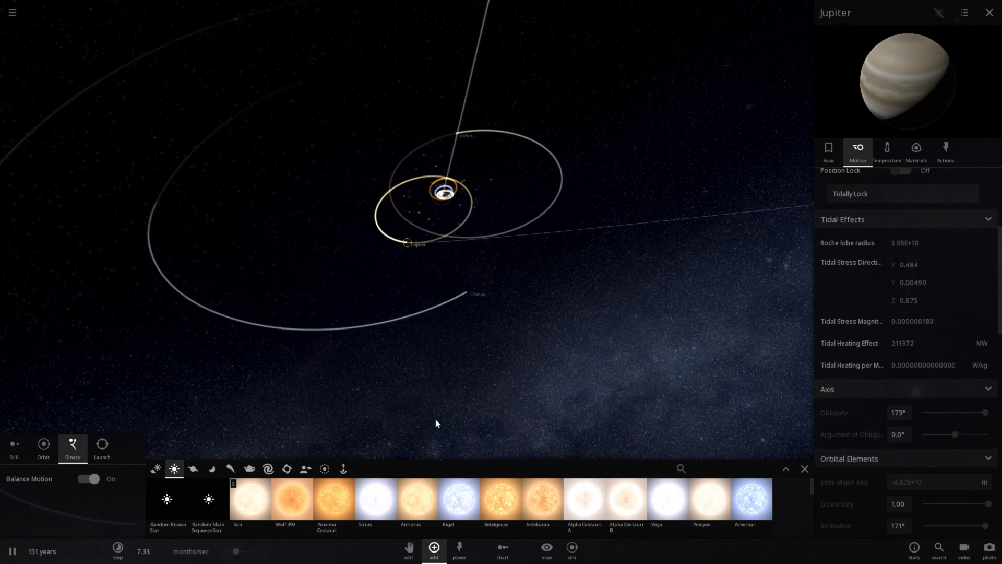
# Review the Sim Actions list under Power, then raise the simulation speed to about 3.71 years/sec
pyautogui.click(457, 548)
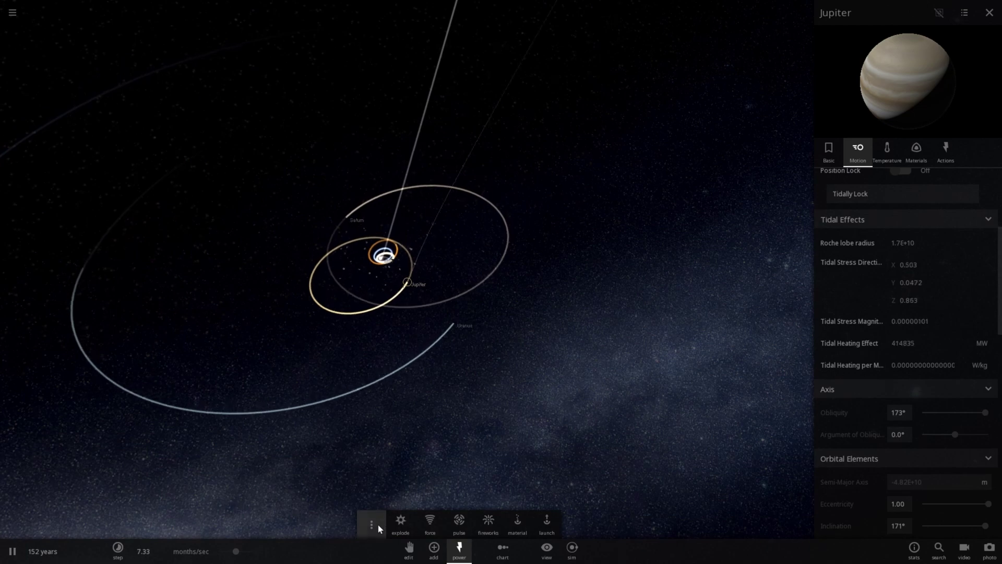
pyautogui.click(372, 524)
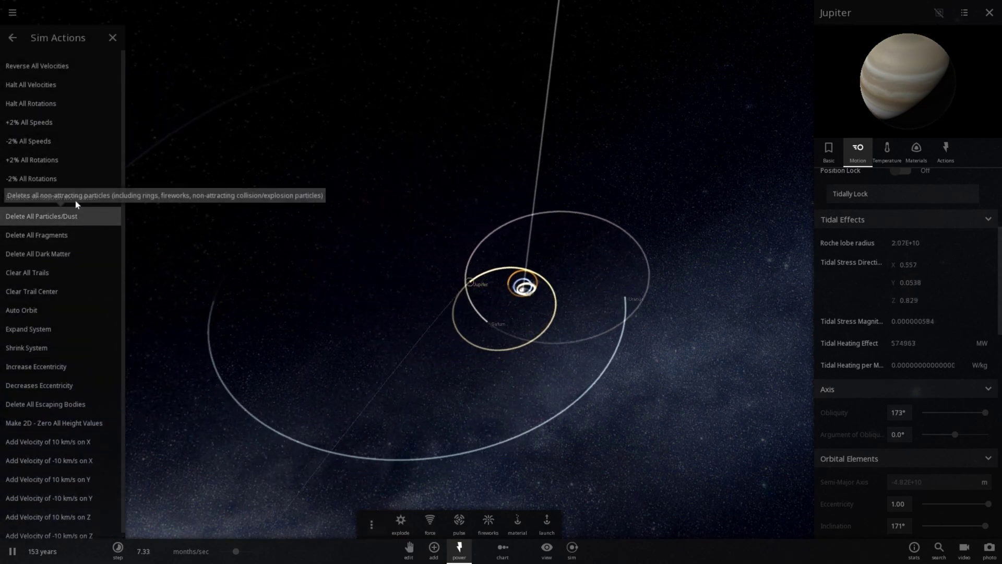
pyautogui.click(112, 38)
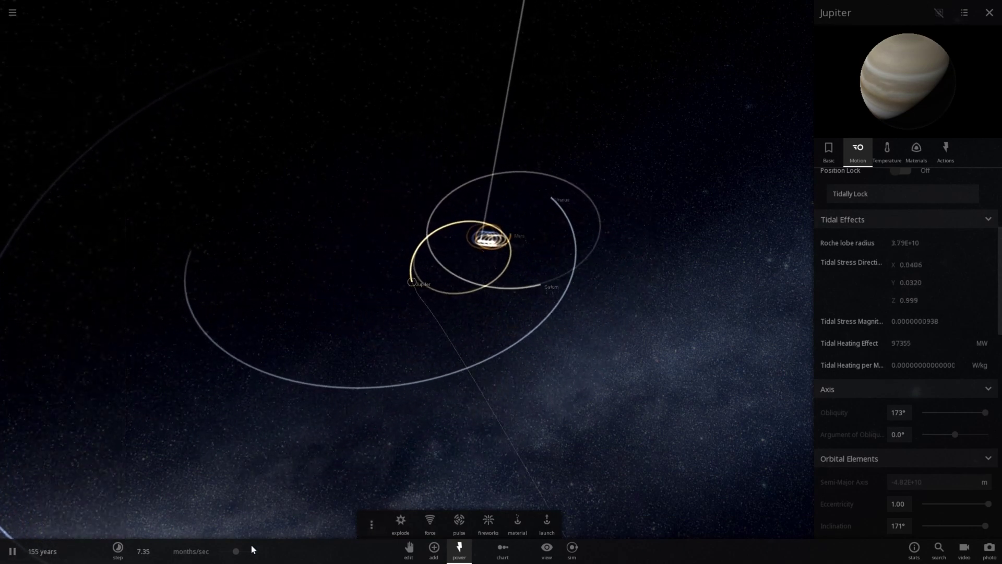
pyautogui.moveTo(254, 554)
pyautogui.scroll(2, 254, 553)
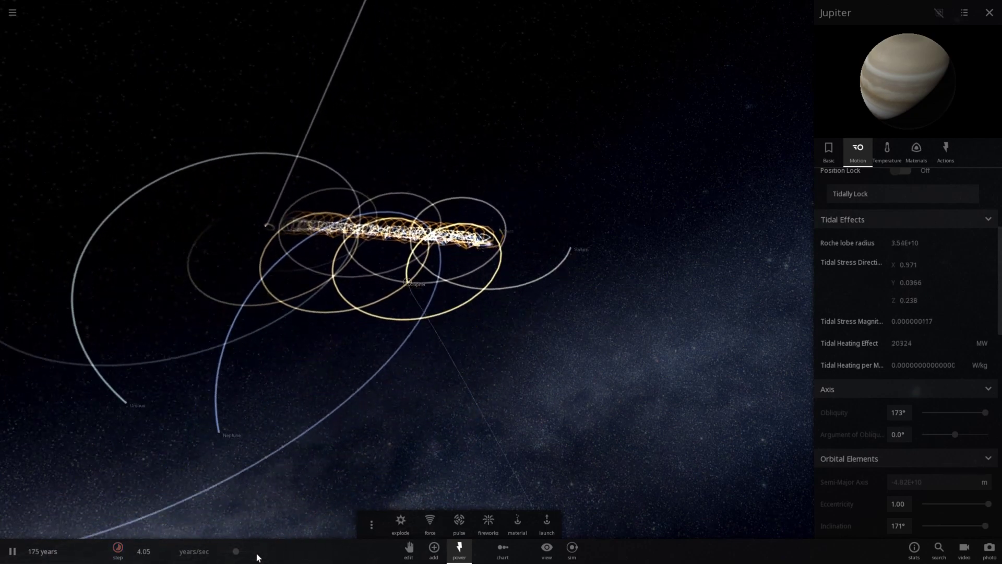
# In the View options, switch between Trails and Orbits so the planets' trails show instead of orbit lines
pyautogui.click(546, 548)
pyautogui.click(448, 530)
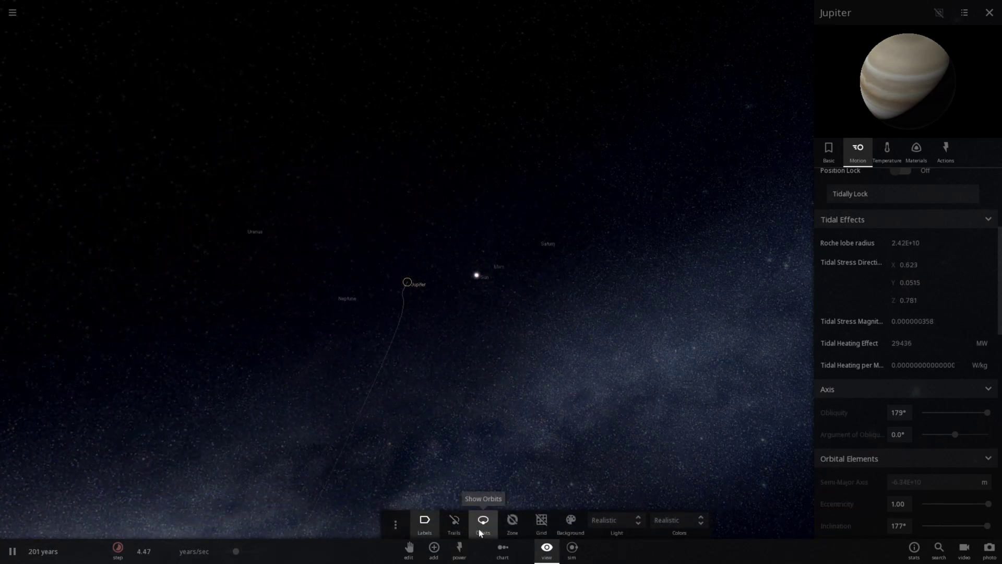
pyautogui.click(478, 527)
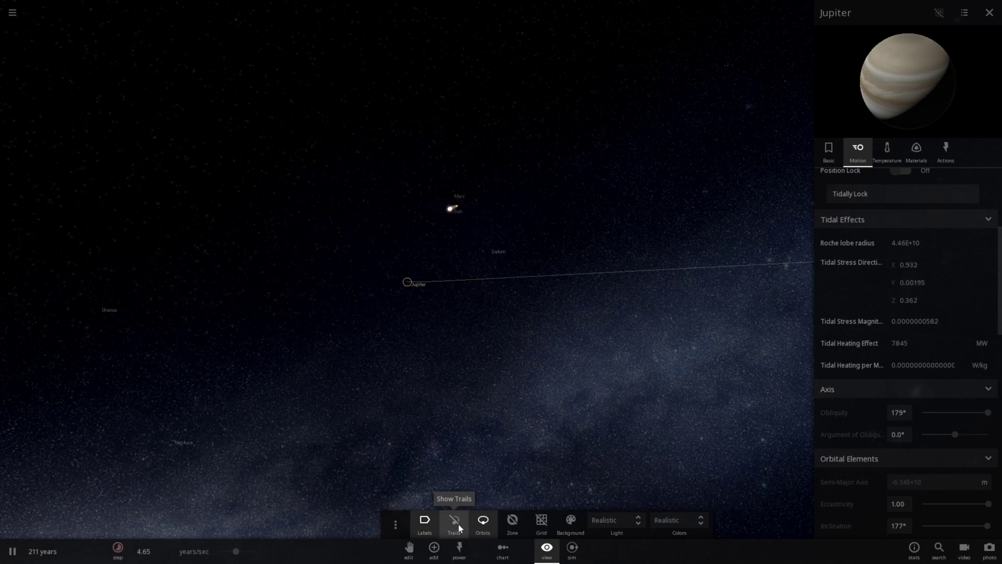
pyautogui.click(458, 524)
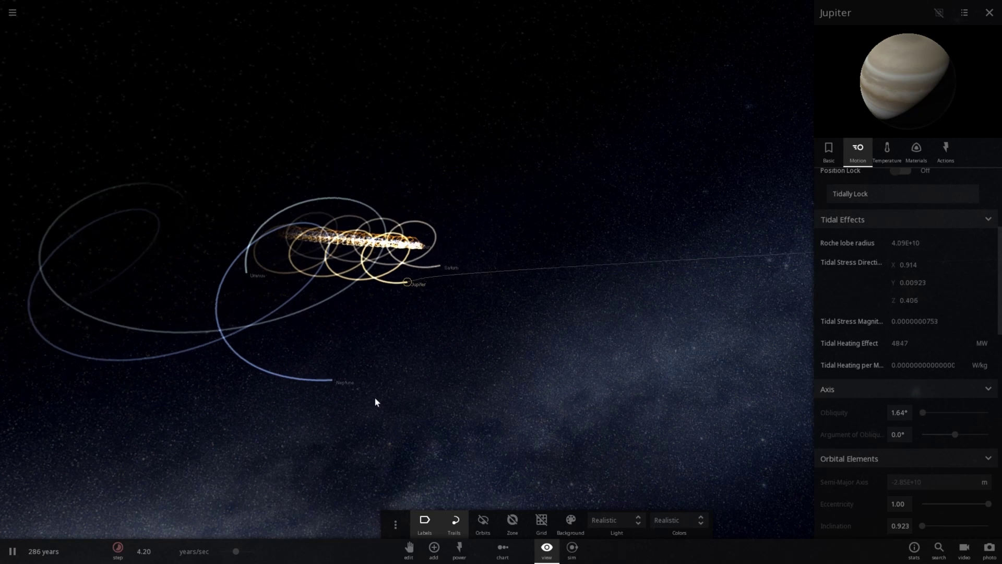
# Slow the simulation to about 6.00 months/sec, select Earth, and rotate and zoom the view around the Sun
pyautogui.moveTo(233, 553); pyautogui.dragTo(224, 554)
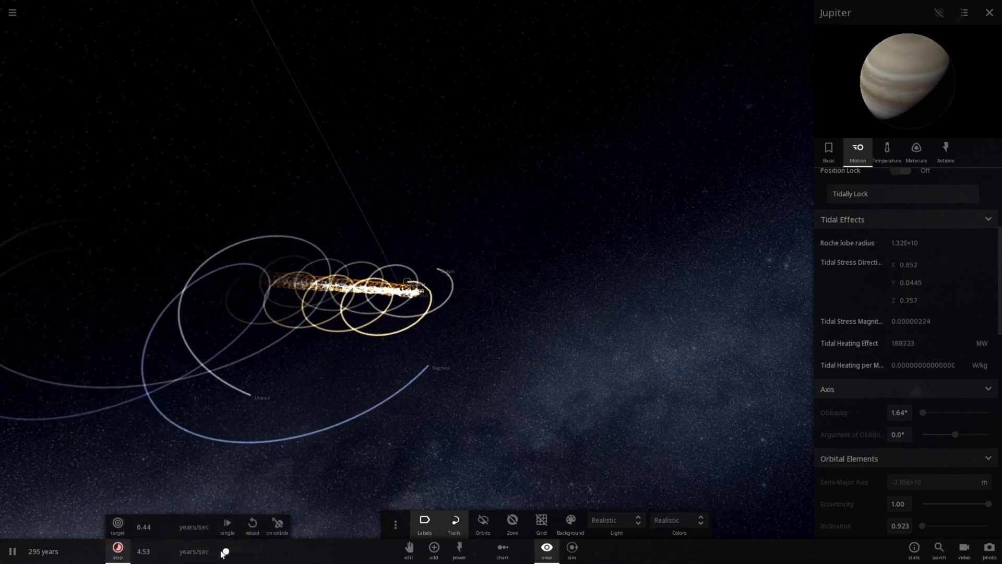
pyautogui.scroll(5, 499, 195)
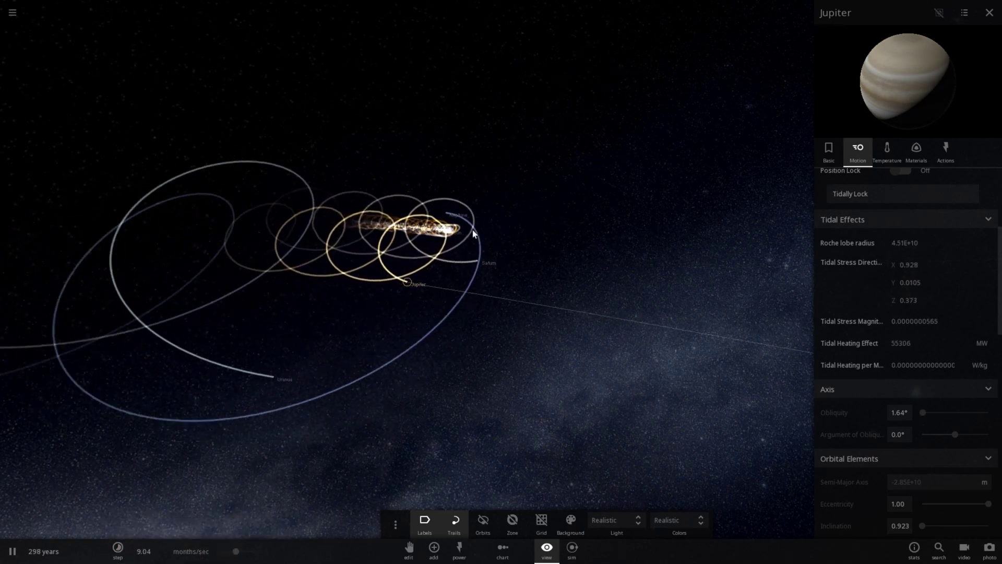
pyautogui.click(490, 156)
pyautogui.moveTo(490, 157); pyautogui.dragTo(511, 298)
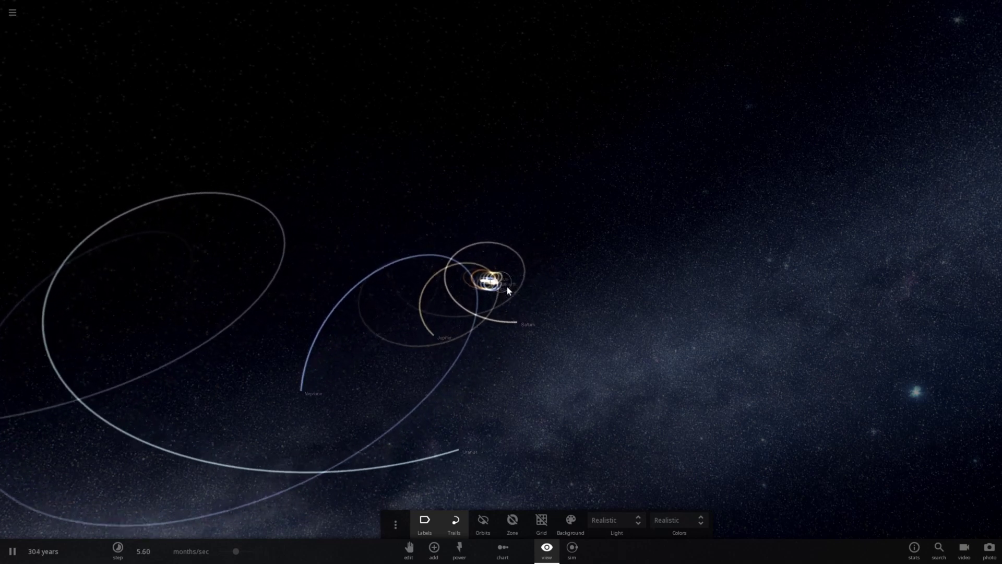
pyautogui.moveTo(496, 302)
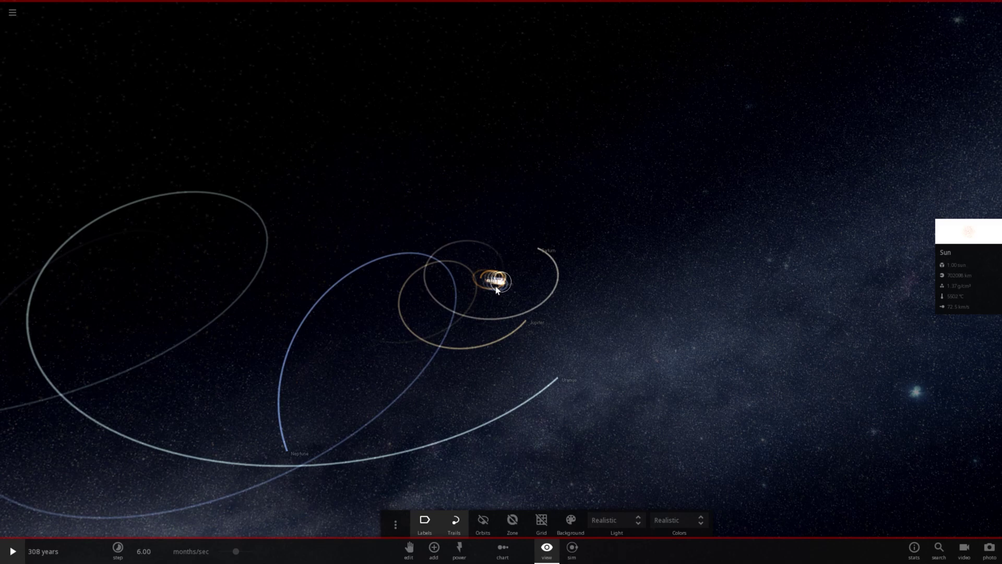
pyautogui.scroll(10, 501, 287)
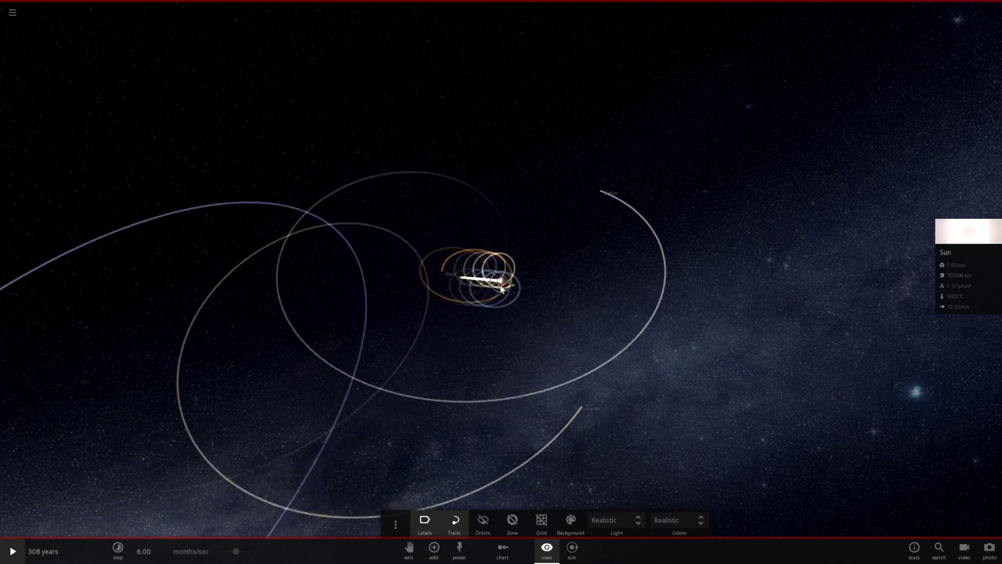
pyautogui.scroll(-10, 500, 288)
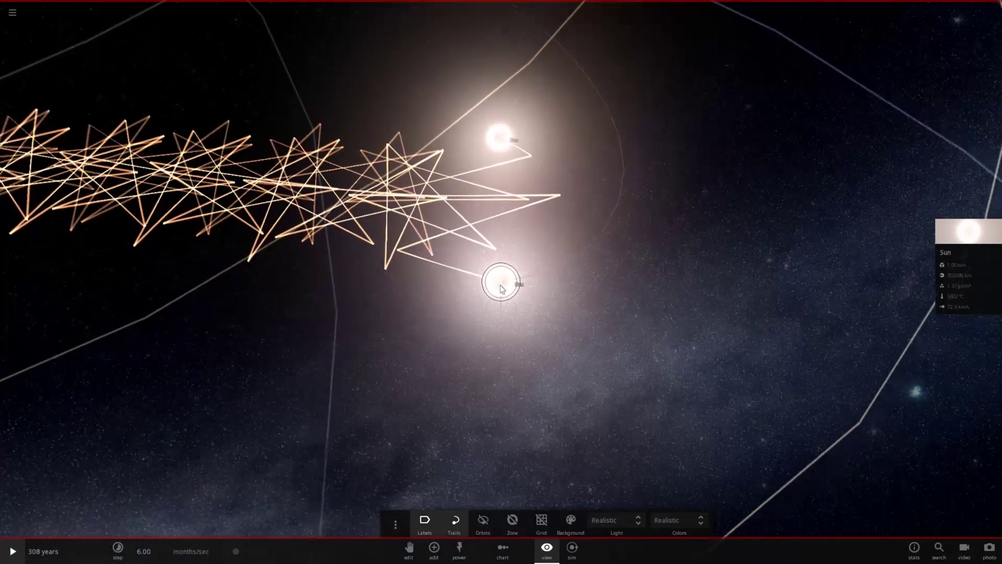
pyautogui.scroll(3, 501, 288)
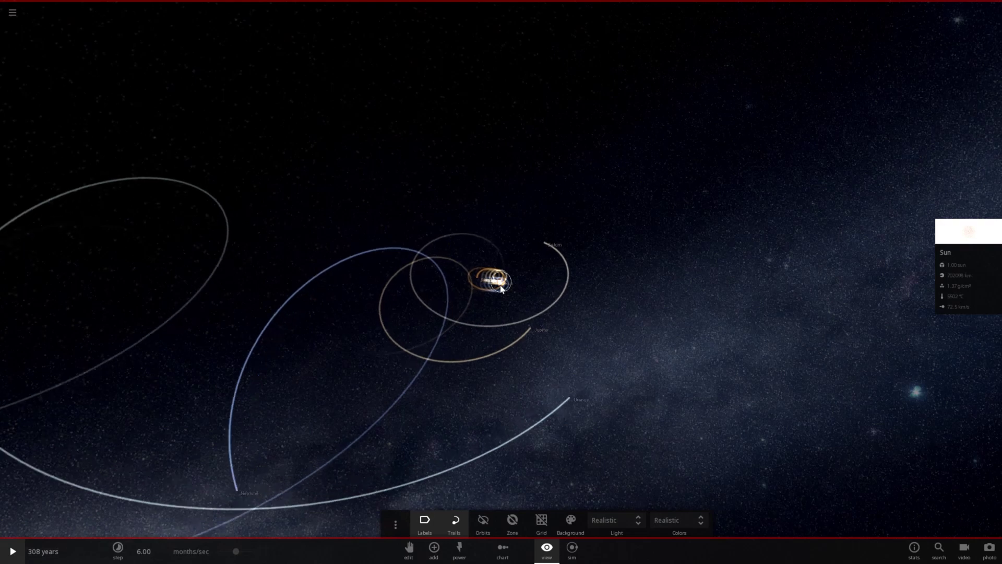
pyautogui.scroll(-5, 502, 295)
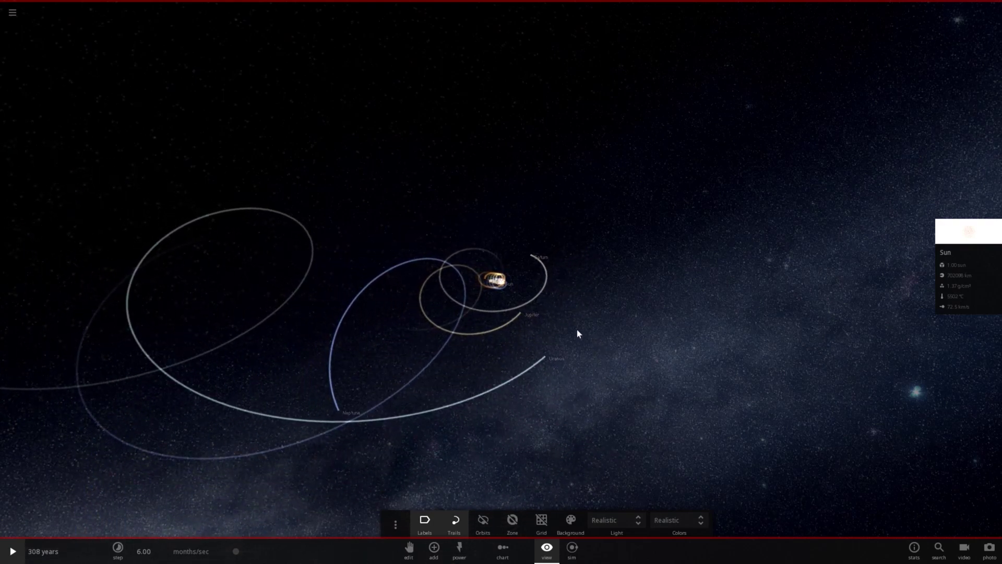
# Open Uranus's Motion properties and scroll to the Dynamic section to read its distance to host
pyautogui.click(545, 356)
pyautogui.moveTo(704, 302); pyautogui.dragTo(617, 335)
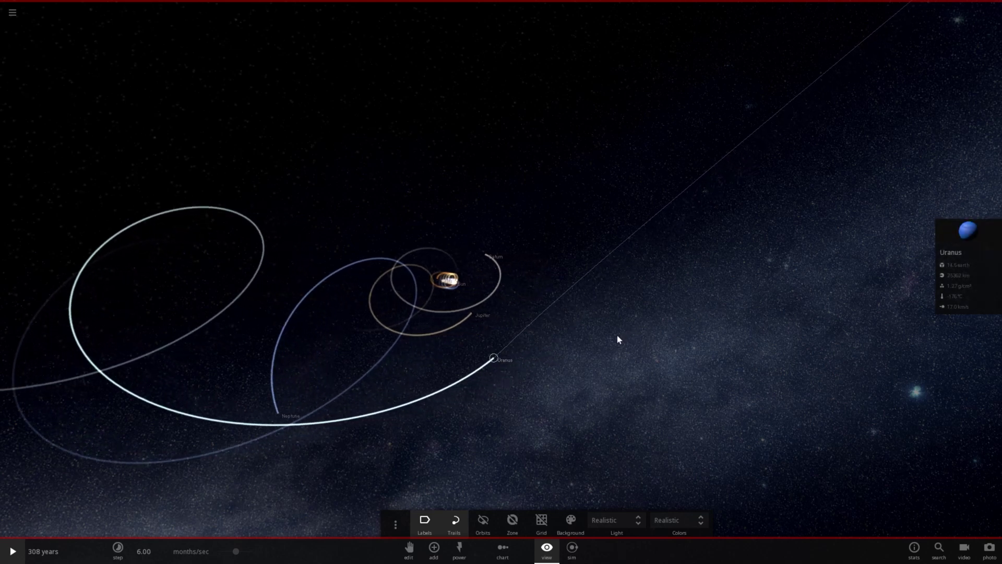
pyautogui.click(953, 229)
pyautogui.scroll(-3, 847, 258)
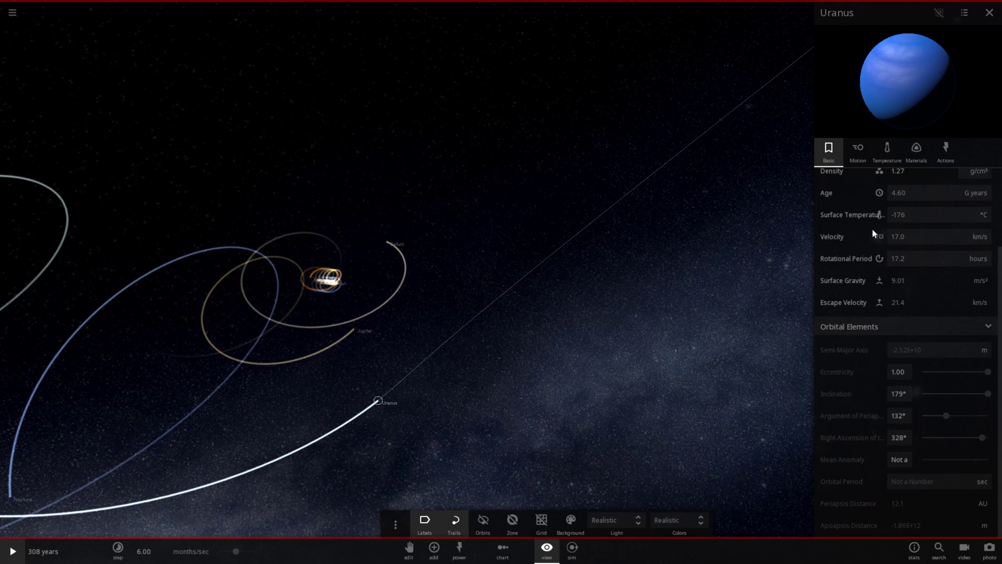
pyautogui.click(865, 159)
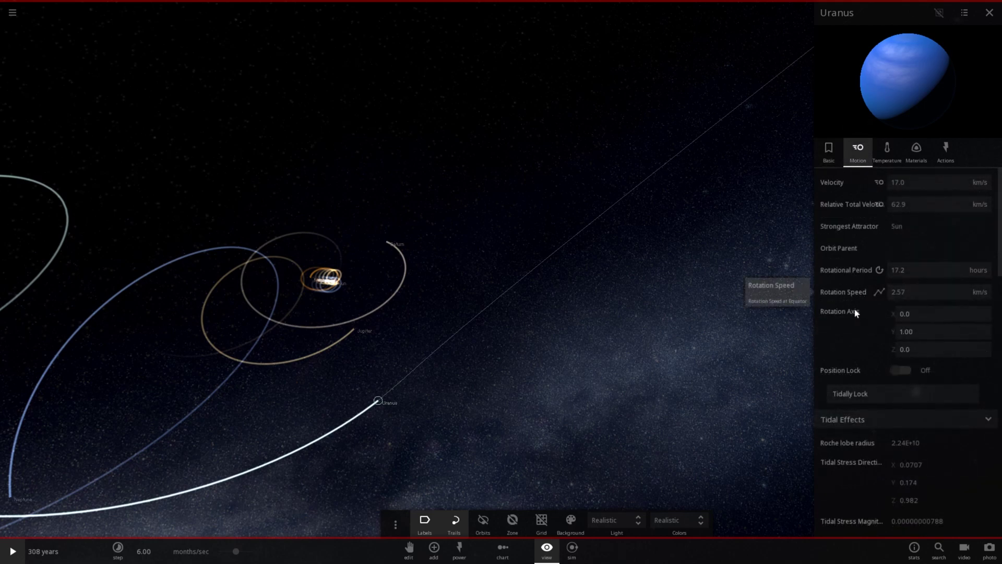
pyautogui.scroll(-1, 852, 315)
pyautogui.scroll(-3, 854, 316)
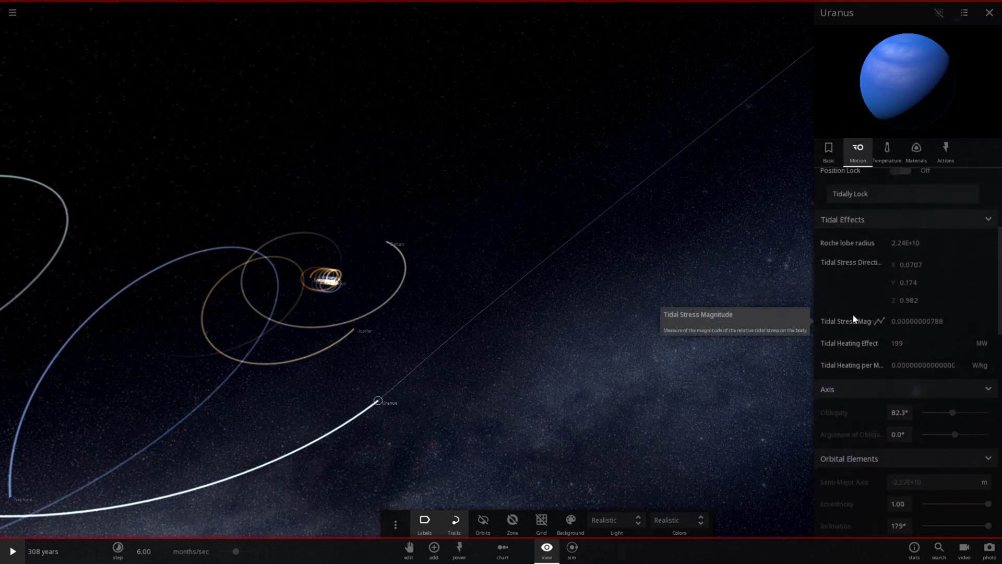
pyautogui.scroll(-6, 854, 319)
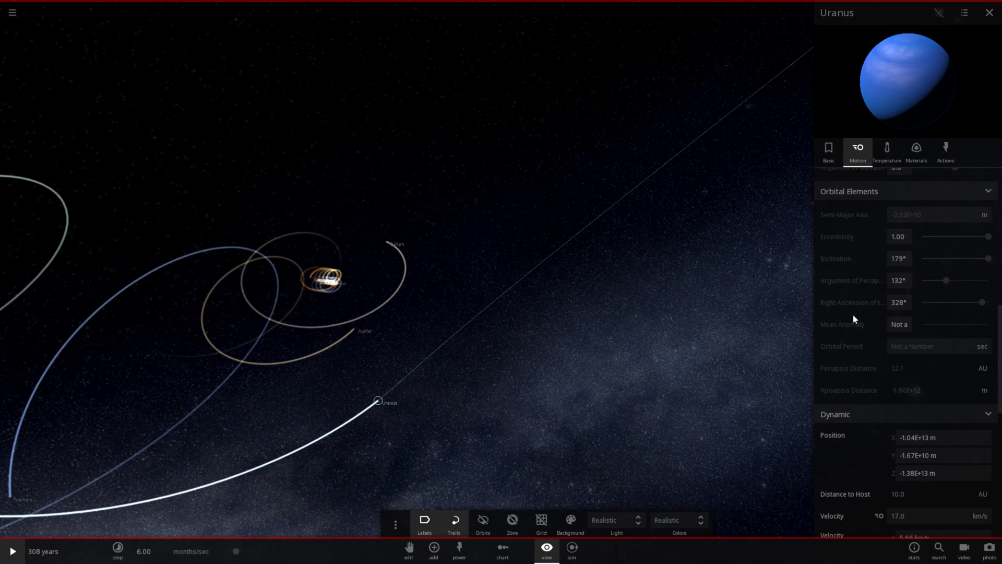
pyautogui.scroll(-5, 852, 319)
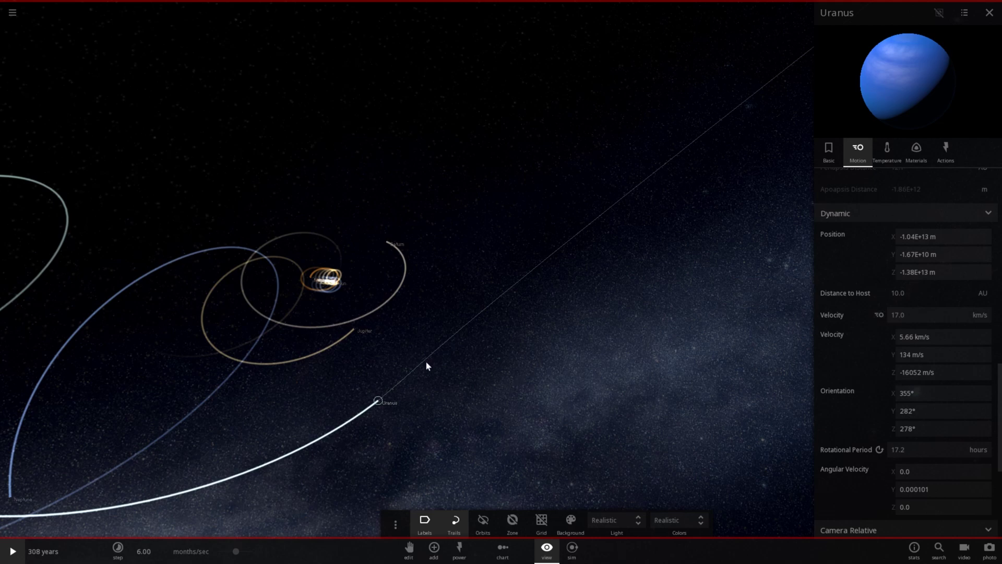
# Select Jupiter and then Saturn to compare their distances to host, and rotate the view
pyautogui.click(355, 330)
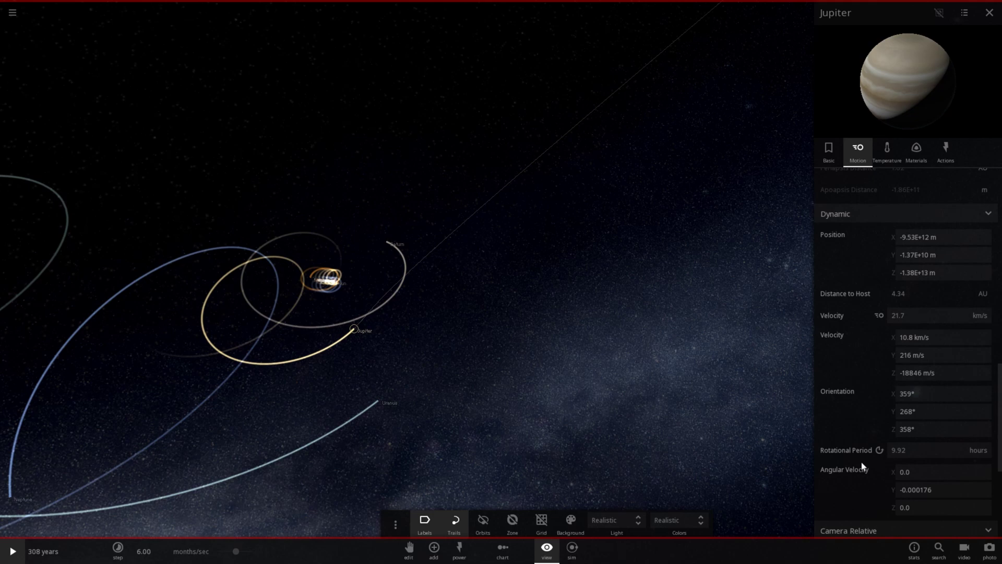
pyautogui.scroll(-4, 874, 387)
pyautogui.scroll(4, 875, 387)
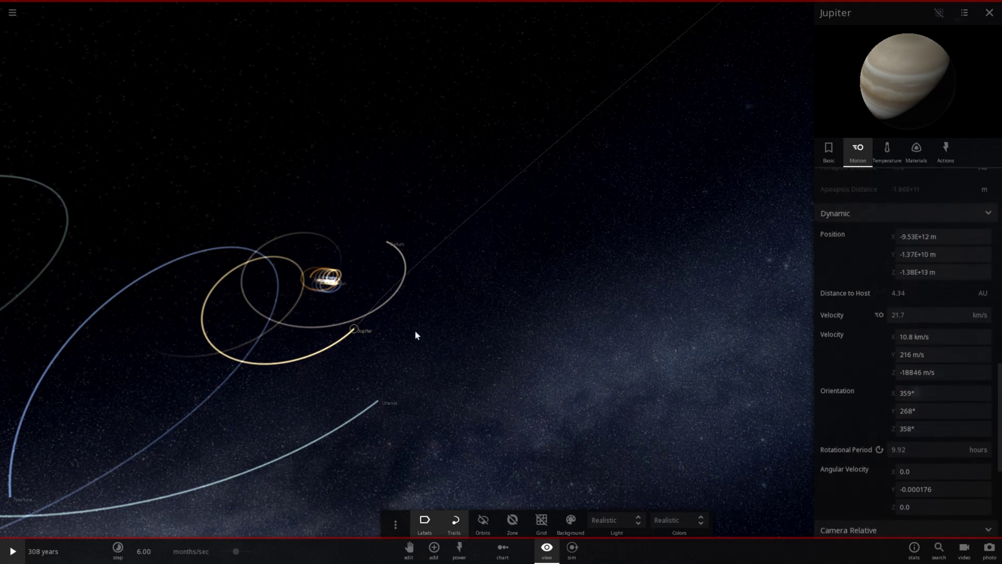
pyautogui.click(385, 247)
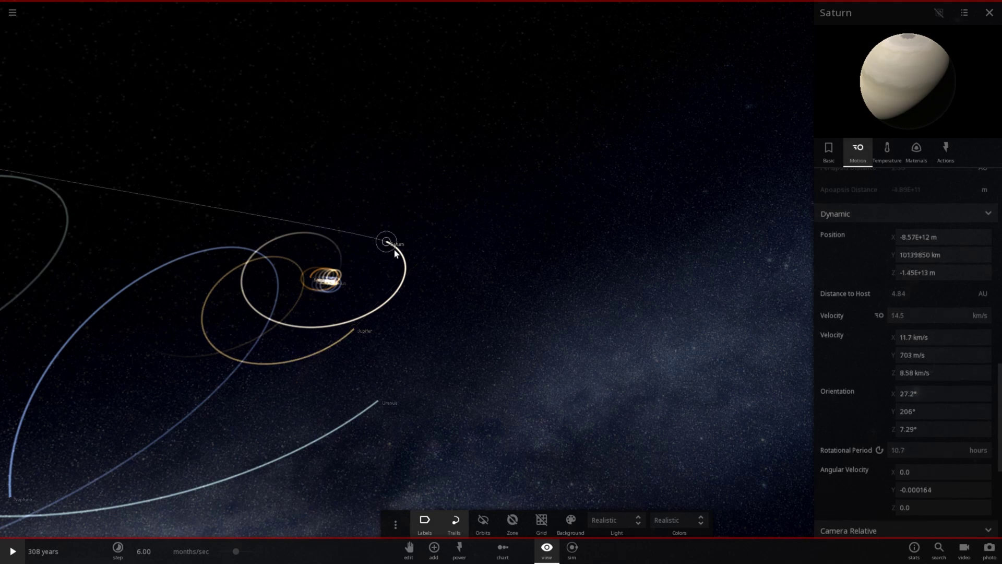
pyautogui.moveTo(346, 285)
pyautogui.mouseDown()
pyautogui.moveTo(271, 306)
pyautogui.moveTo(264, 293)
pyautogui.moveTo(303, 282)
pyautogui.moveTo(271, 296)
pyautogui.moveTo(257, 287)
pyautogui.mouseUp()
# Focus on the Sun, select Earth, and switch its Distance to Host unit to AU (0.559 AU)
pyautogui.doubleClick(252, 284)
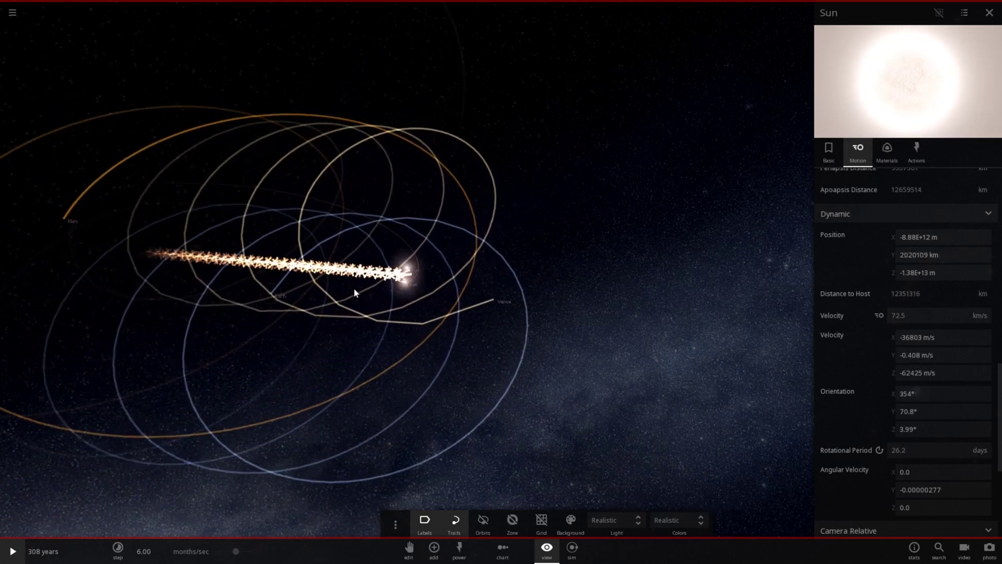
pyautogui.click(280, 292)
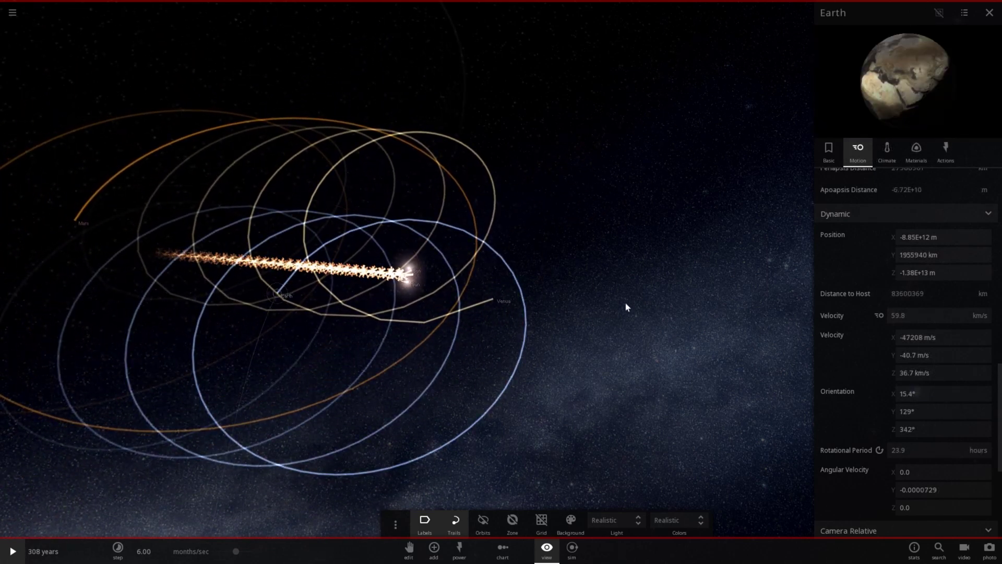
pyautogui.scroll(-5, 853, 336)
pyautogui.scroll(6, 852, 336)
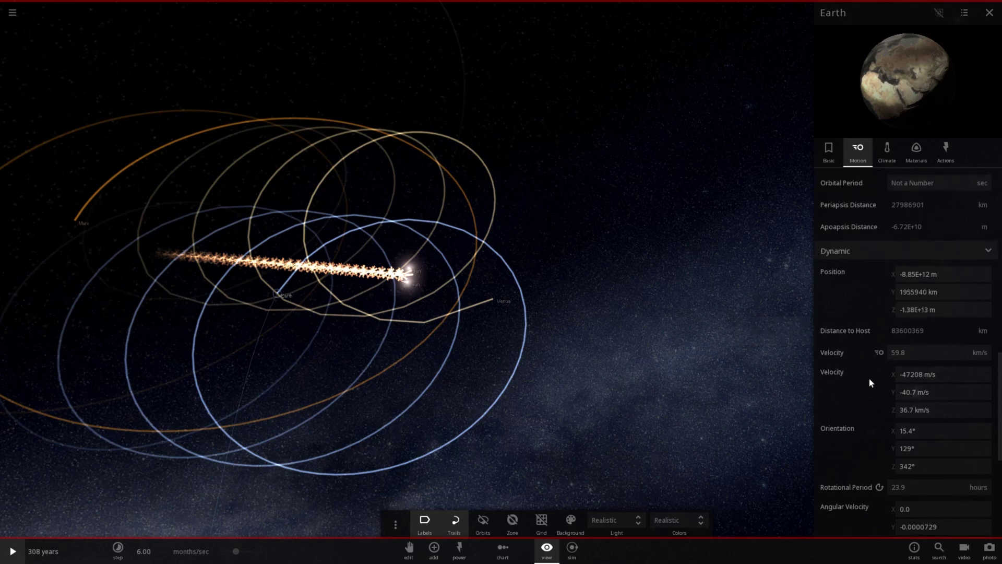
pyautogui.click(981, 332)
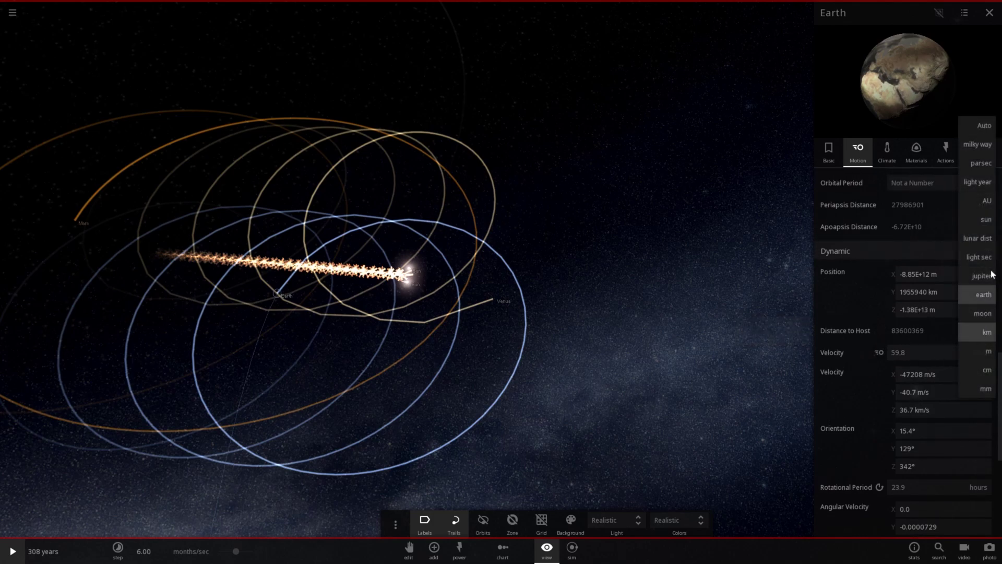
pyautogui.click(988, 204)
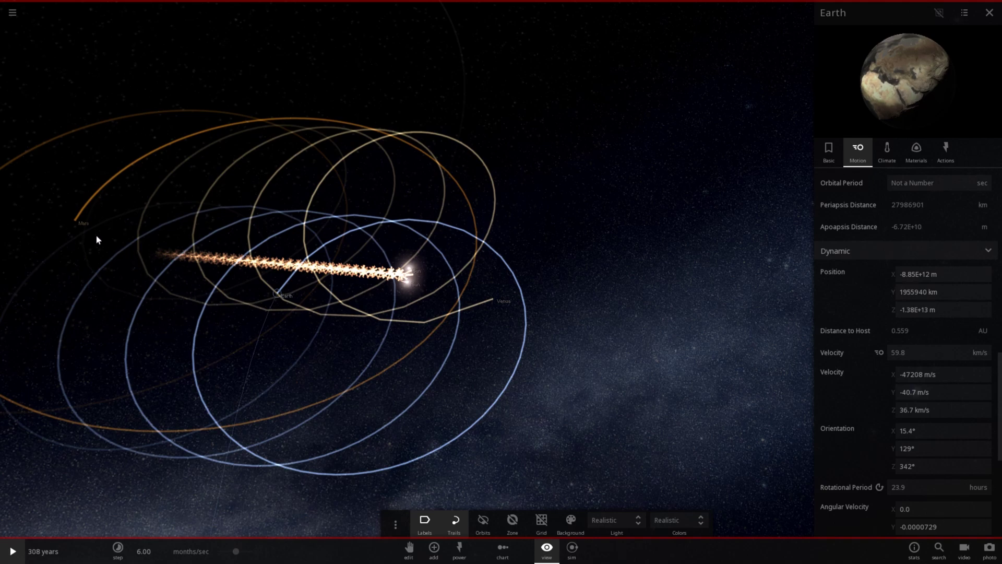
# Select Mars, open its Motion tab, and scroll to Dynamic to read distance to host 1.68 AU
pyautogui.moveTo(86, 228); pyautogui.dragTo(160, 228)
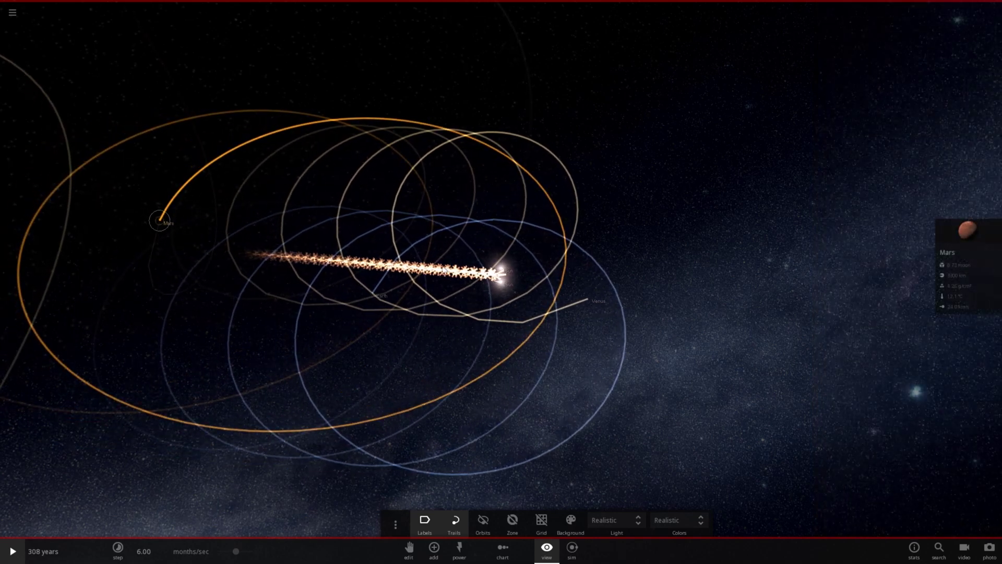
pyautogui.click(957, 236)
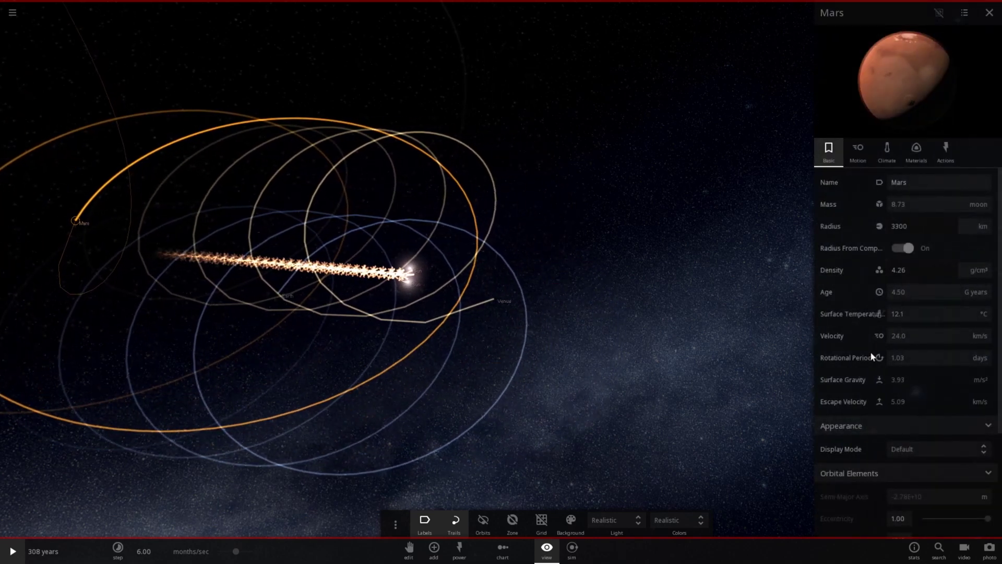
pyautogui.click(855, 157)
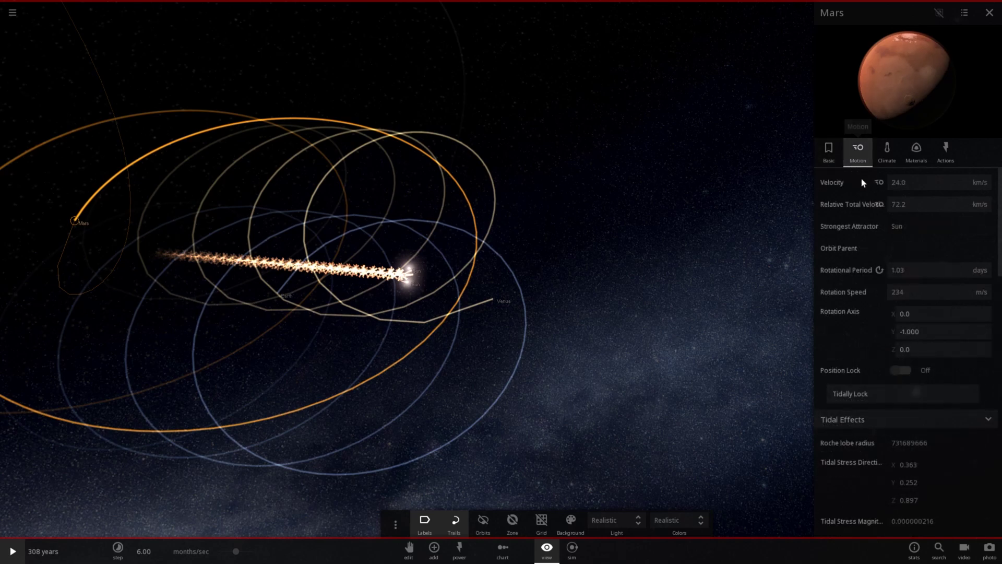
pyautogui.scroll(-10, 843, 346)
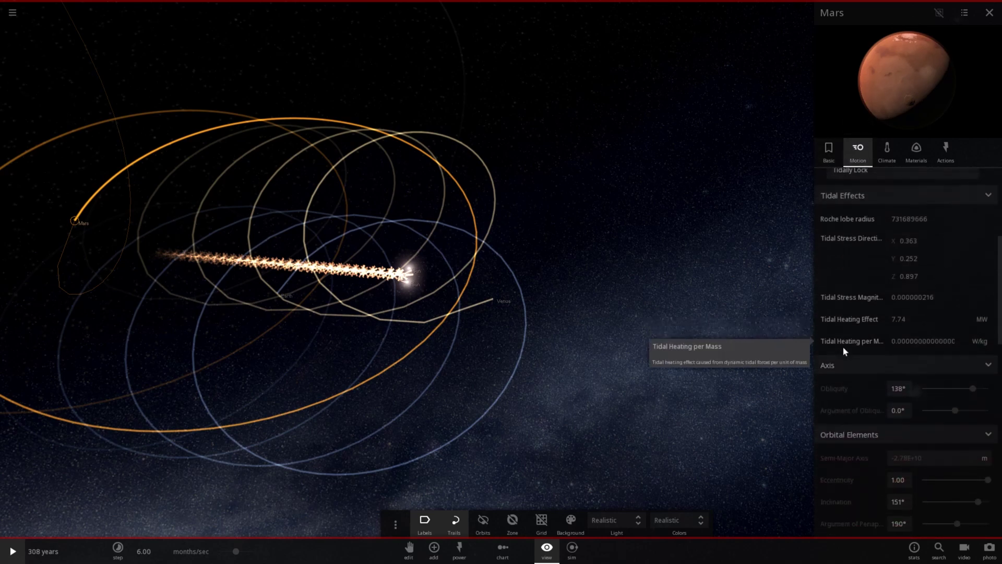
pyautogui.scroll(10, 844, 348)
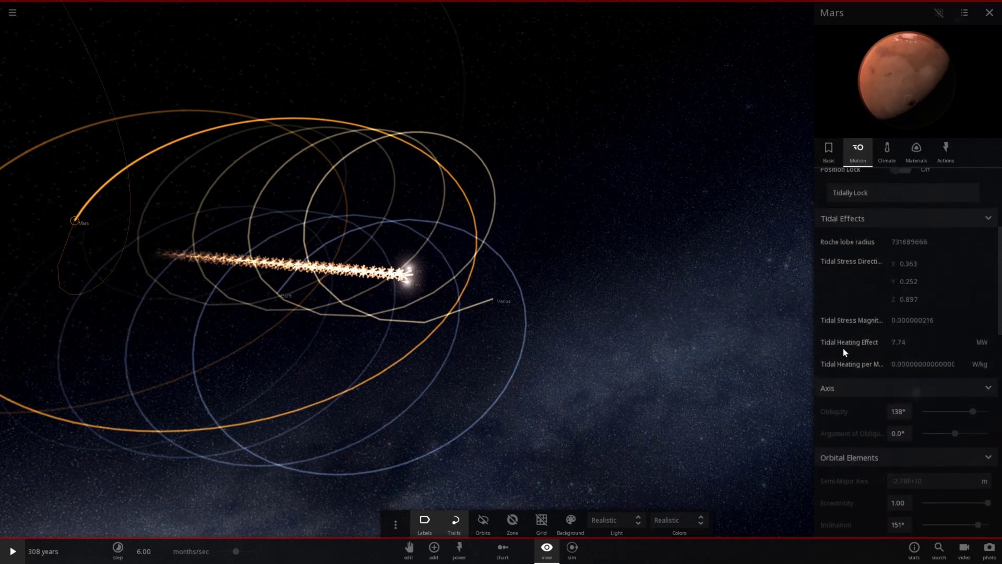
pyautogui.scroll(-12, 842, 350)
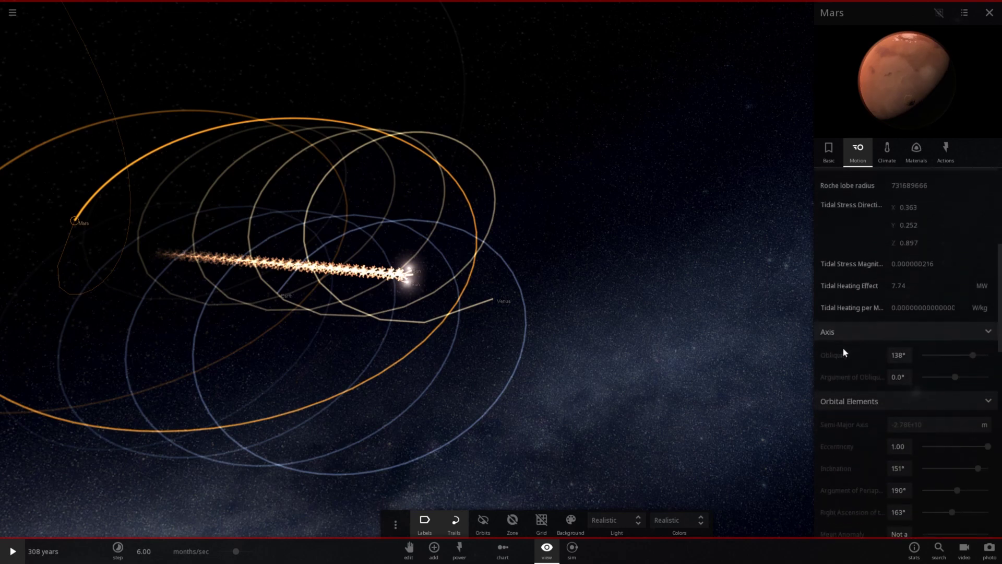
pyautogui.scroll(-3, 851, 373)
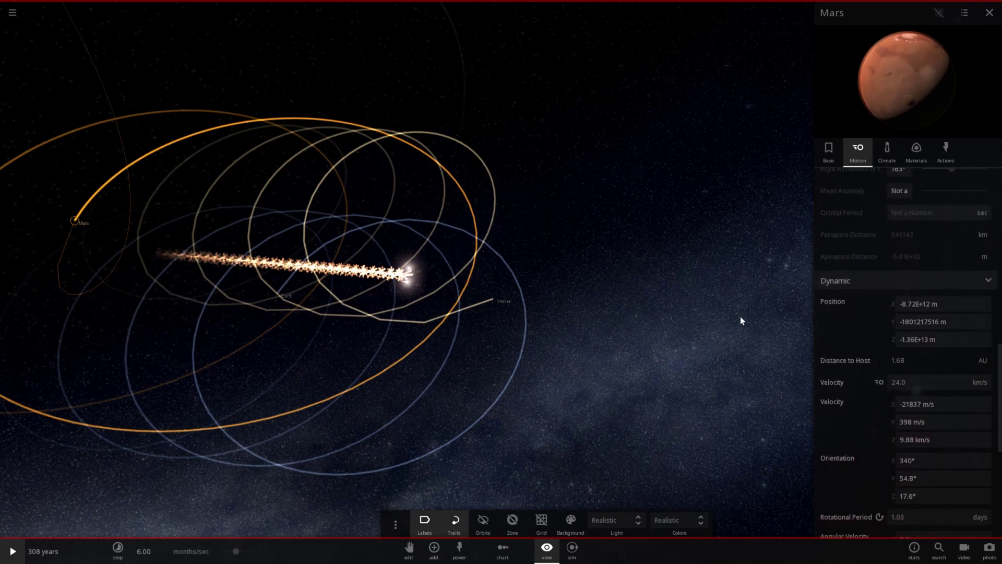
# Turn on the habitable Zone overlay and zoom out so Mars's orbit sits within the green band
pyautogui.click(517, 524)
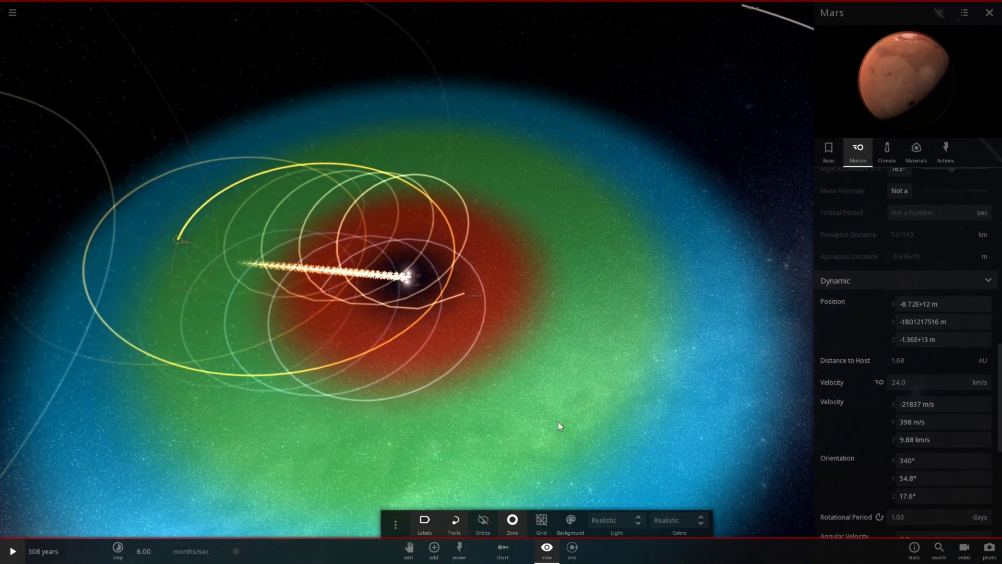
pyautogui.scroll(-4, 559, 422)
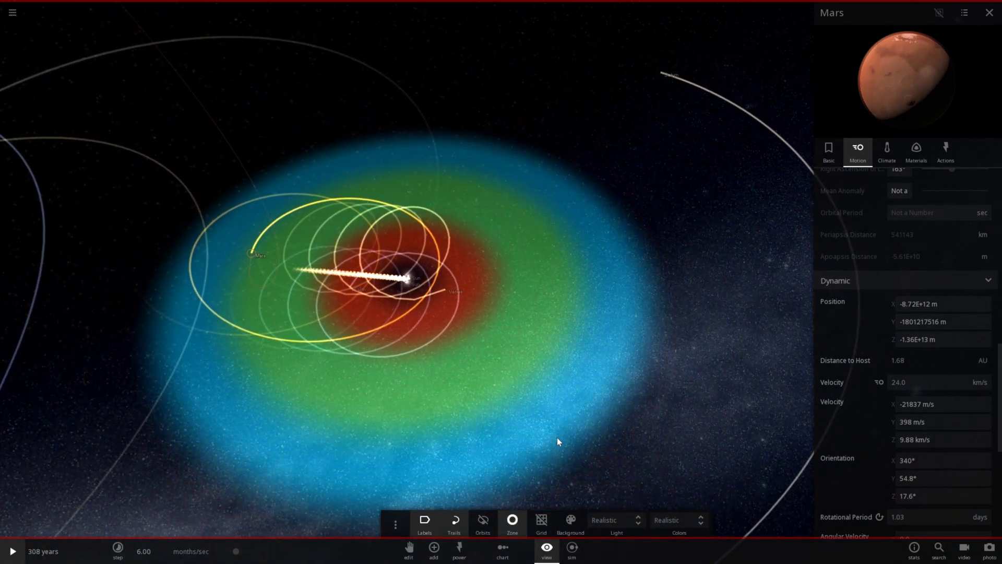
pyautogui.scroll(-3, 558, 433)
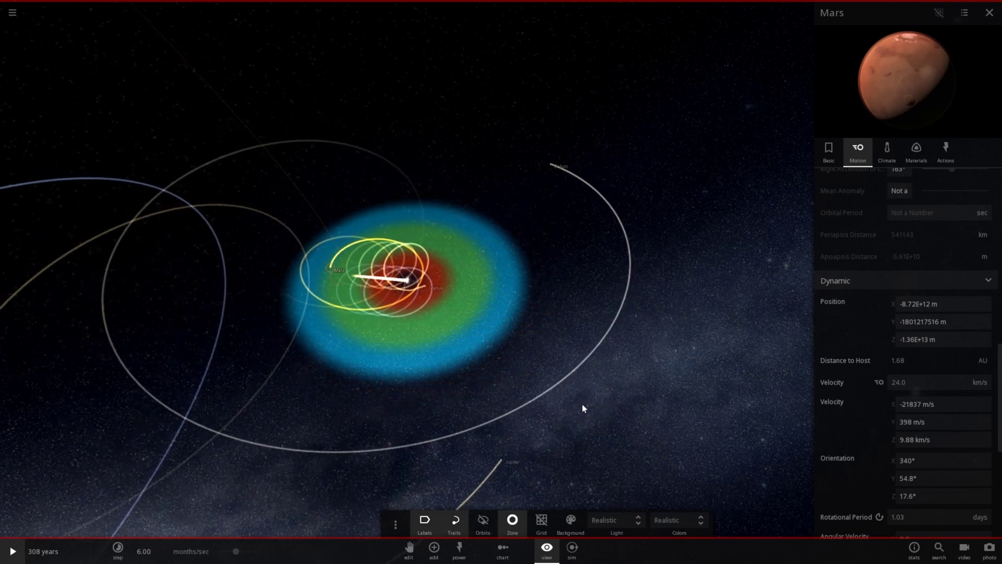
# Close Mars's properties, then reselect Mars and expand its full properties again
pyautogui.click(989, 13)
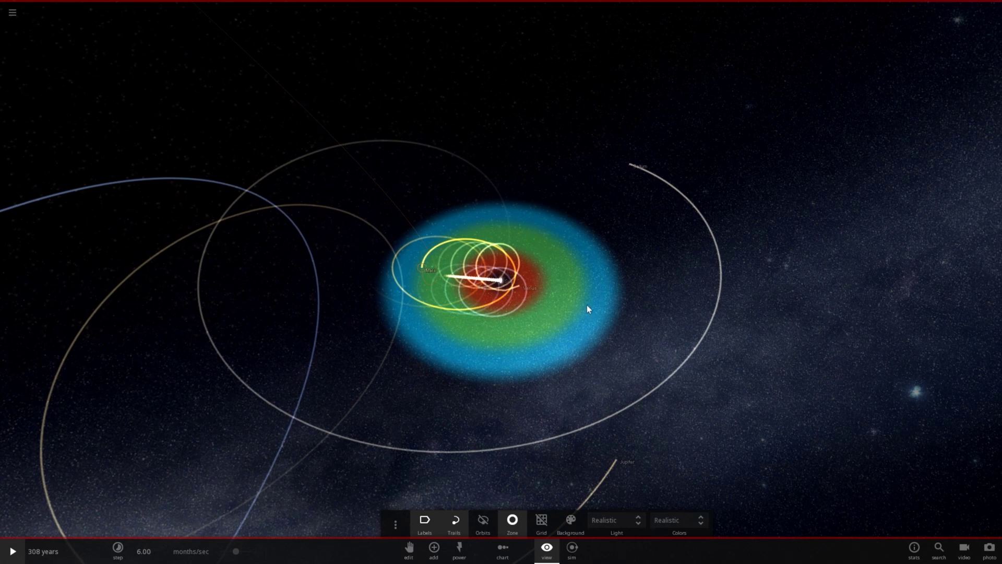
pyautogui.click(424, 264)
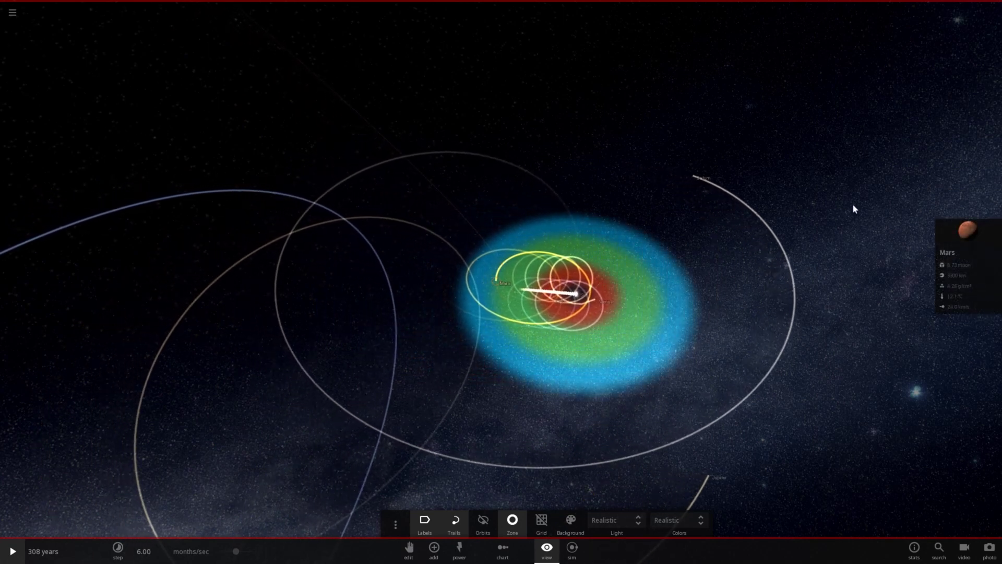
pyautogui.click(938, 225)
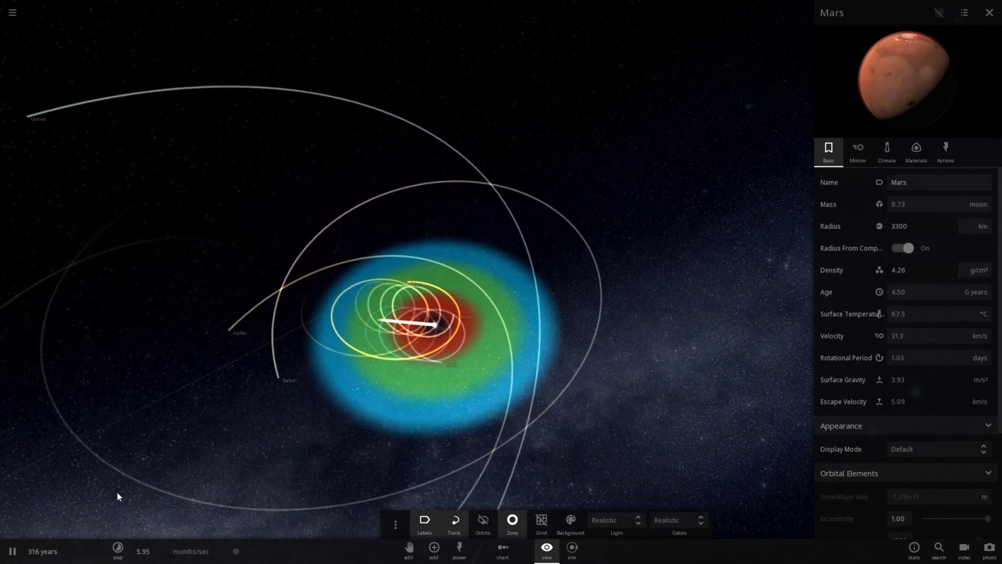
pyautogui.scroll(-5, 134, 508)
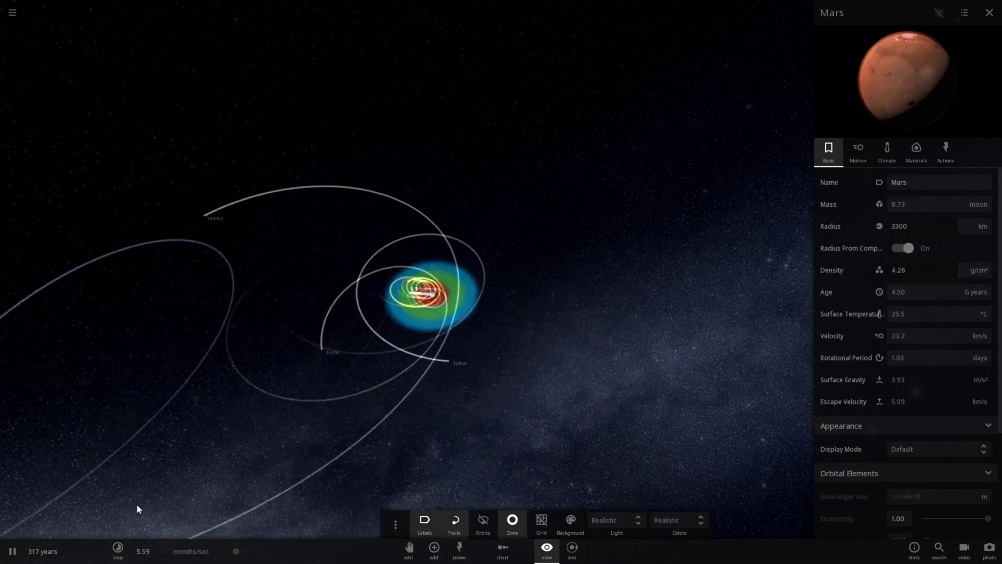